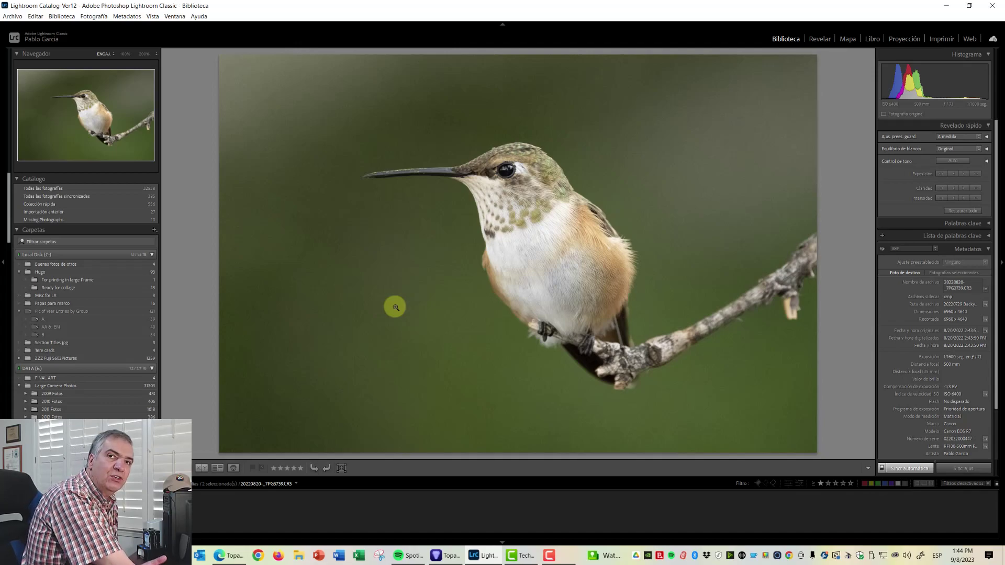
Zoom to 100% on the hummingbird's beak and head to inspect noise, then fit back
{"action": "left_click", "coordinate": [459, 192]}
{"action": "left_click_drag", "start_coordinate": [466, 184], "coordinate": [413, 324]}
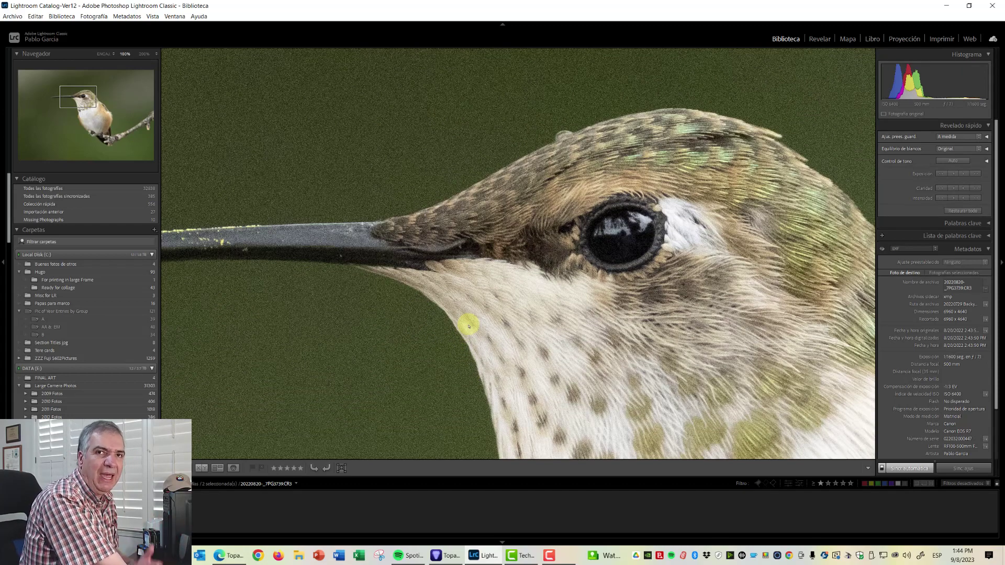
{"action": "left_click", "coordinate": [466, 326]}
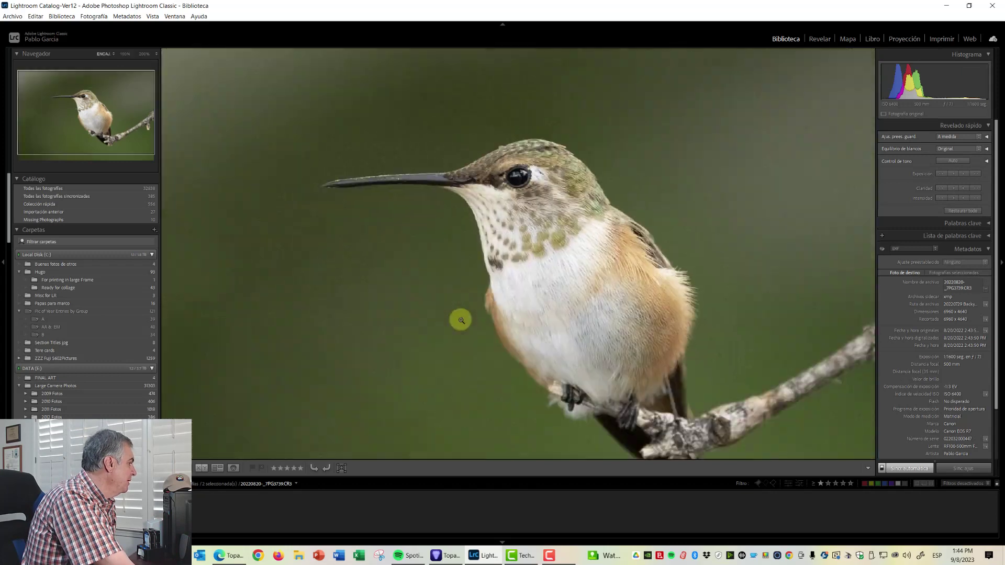
Browse to the mountain-lake photo and select it together with the hummingbird
{"action": "key", "text": "Right"}
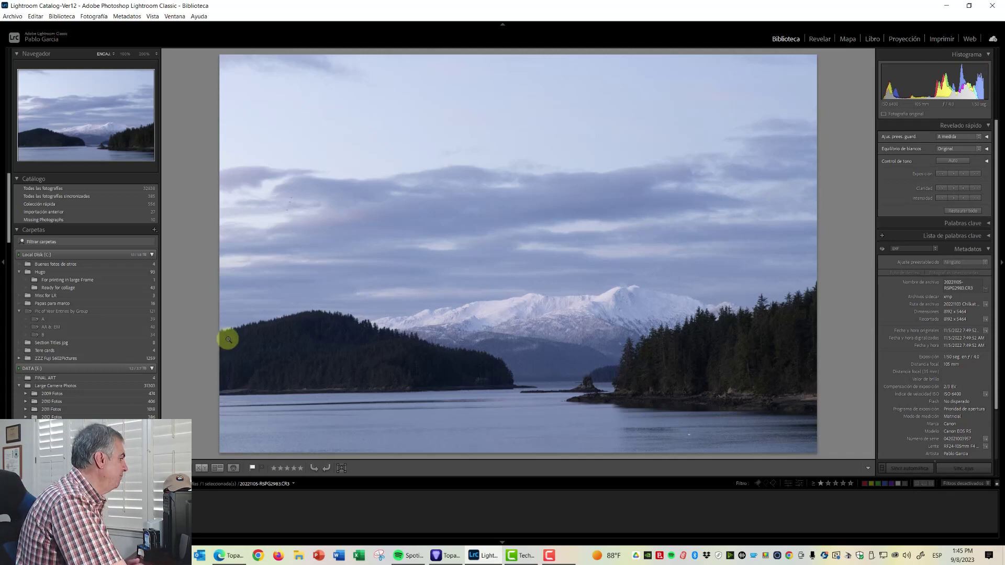
{"action": "key", "text": "Right"}
{"action": "key", "text": "Left"}
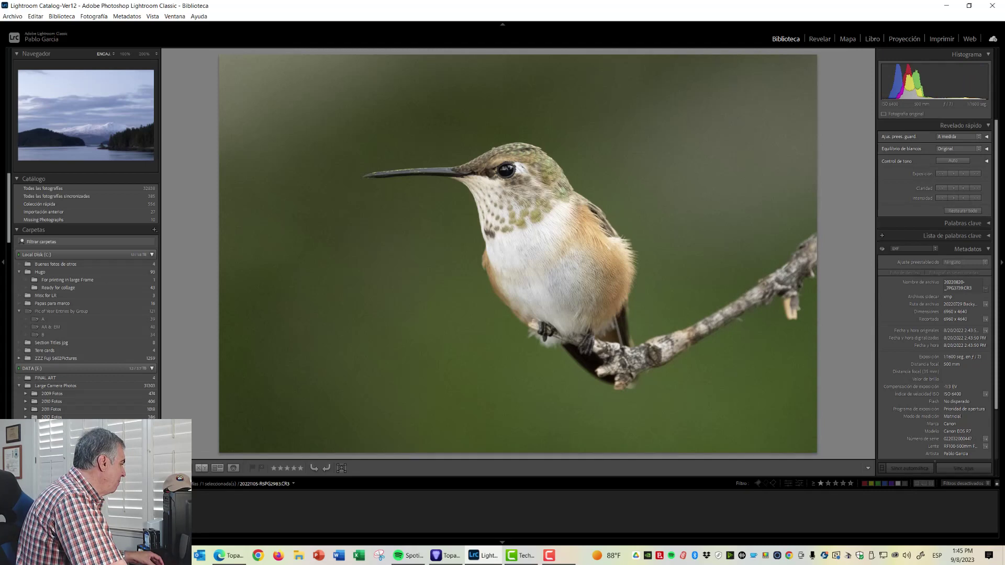
{"action": "key", "text": "shift+Right"}
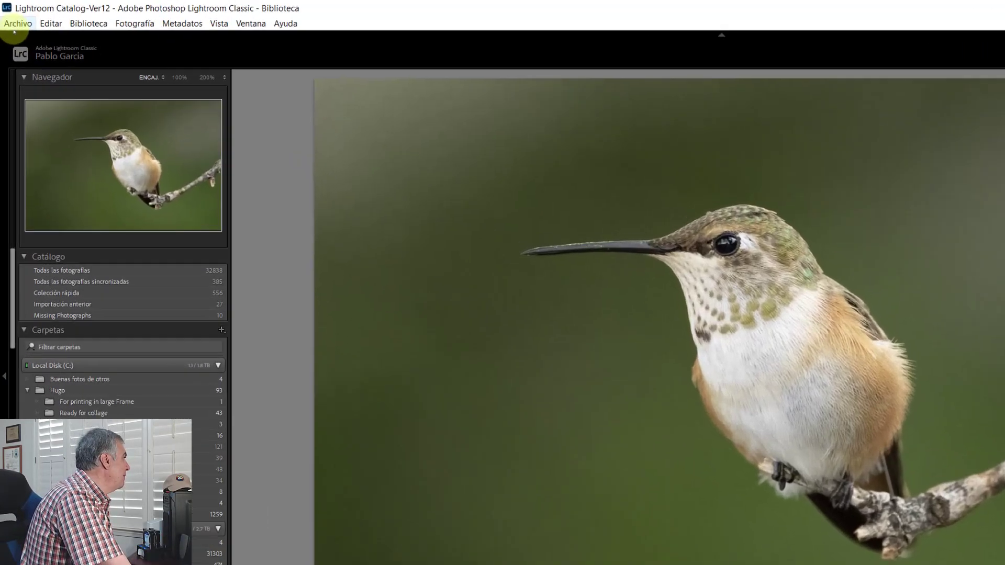
{"action": "left_click", "coordinate": [15, 25]}
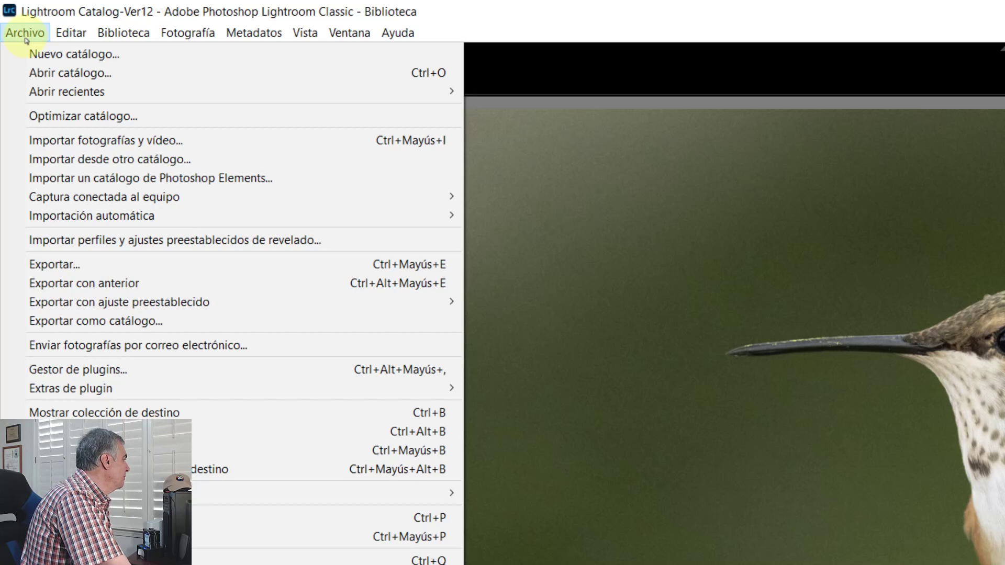
{"action": "mouse_move", "coordinate": [58, 90]}
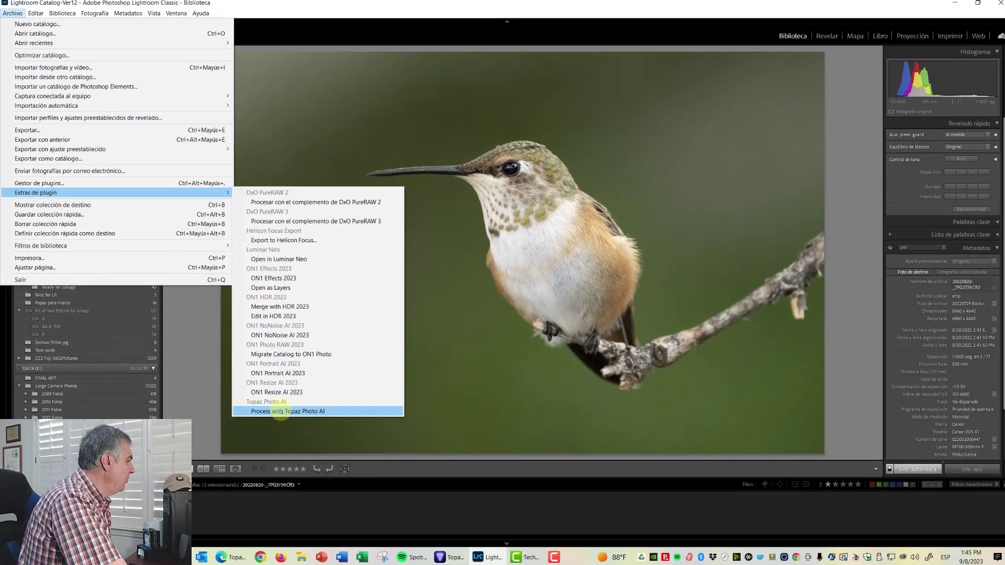
Send both selected photos to Process with Topaz Photo AI from the plug-in extras
{"action": "left_click", "coordinate": [557, 460]}
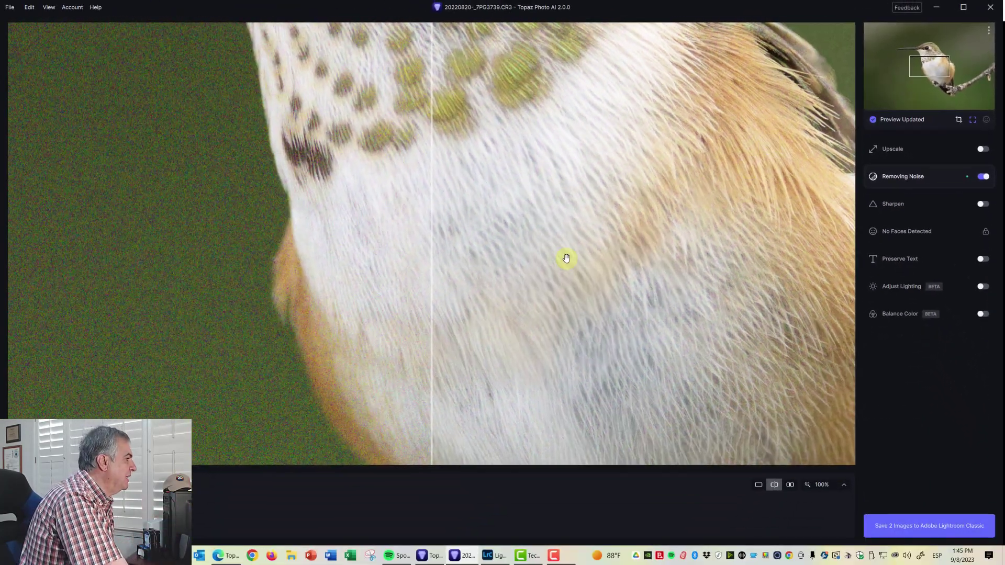
Zoom the hummingbird out to 33% and review Autopilot's severe-noise, low-blur detection summary
{"action": "left_click", "coordinate": [563, 225]}
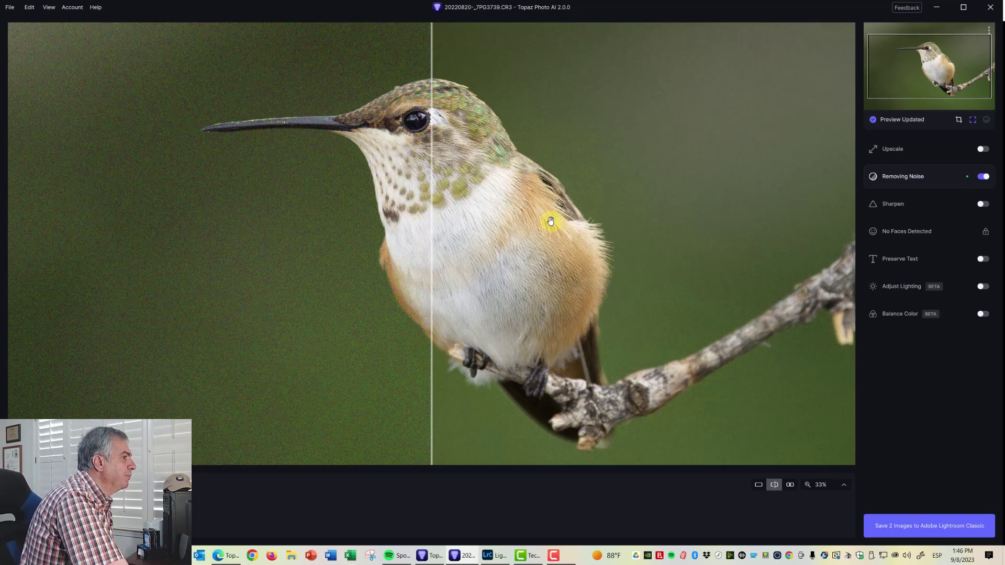
{"action": "left_click", "coordinate": [892, 120]}
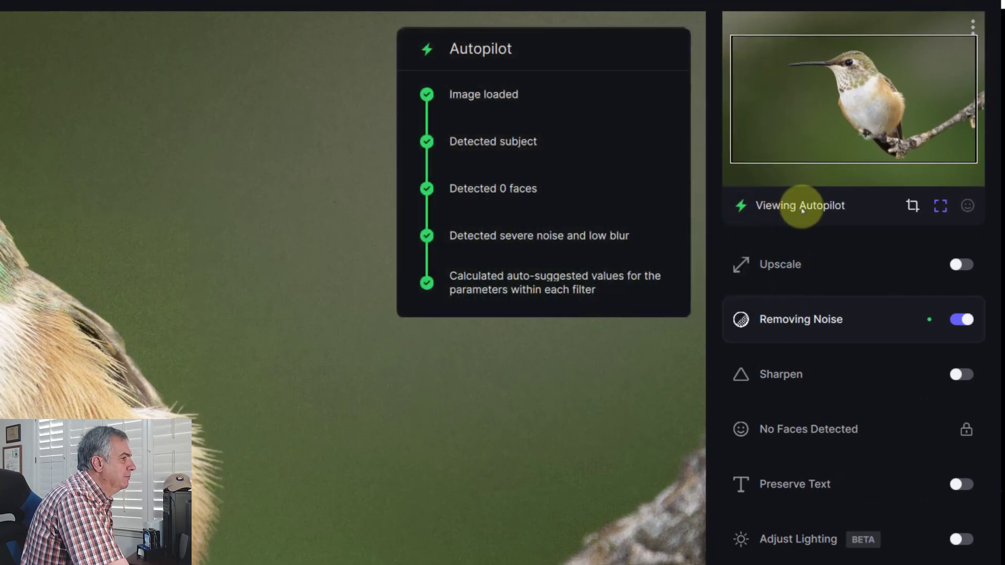
{"action": "left_click", "coordinate": [802, 209]}
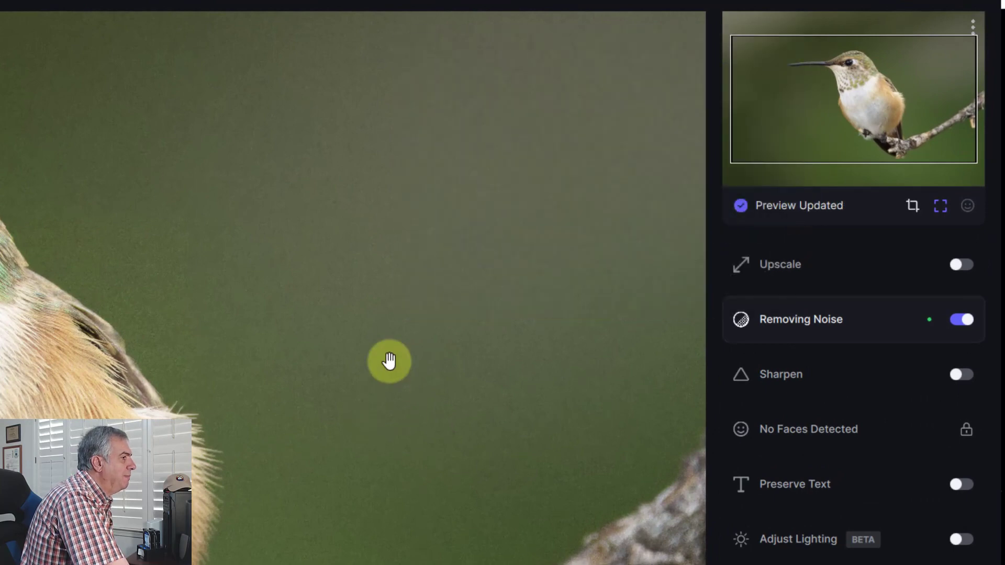
{"action": "left_click", "coordinate": [801, 206]}
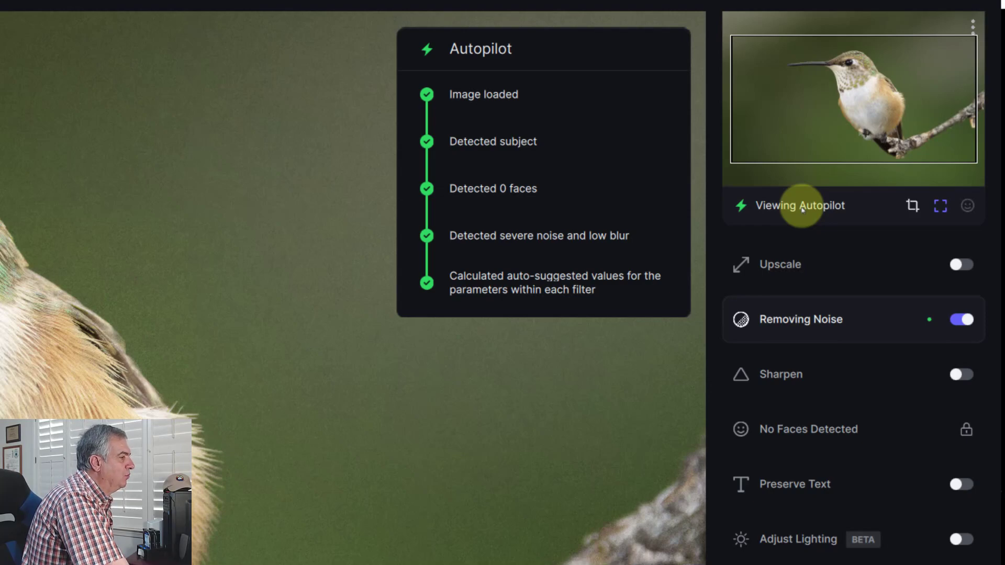
{"action": "left_click", "coordinate": [802, 208]}
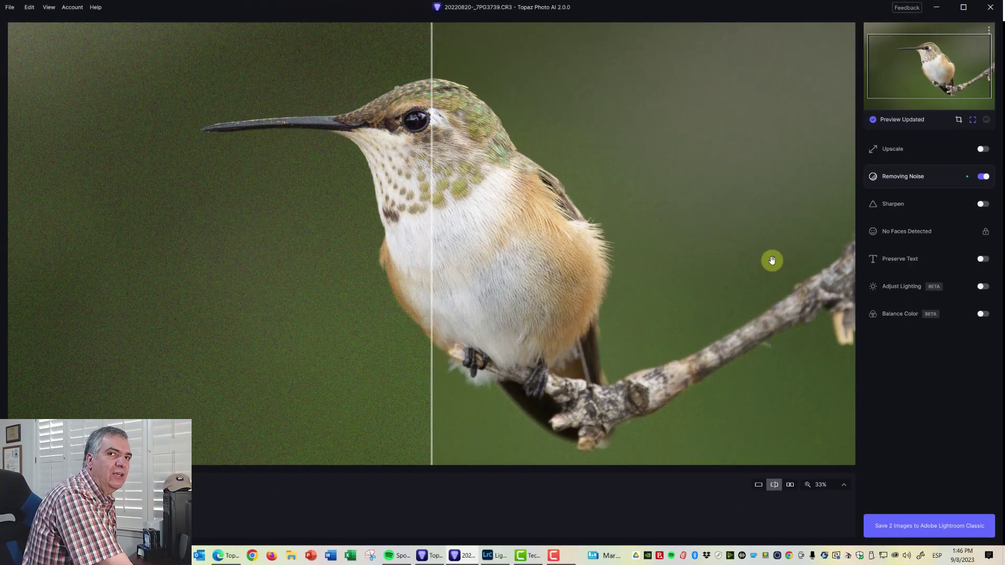
{"action": "left_click", "coordinate": [30, 10]}
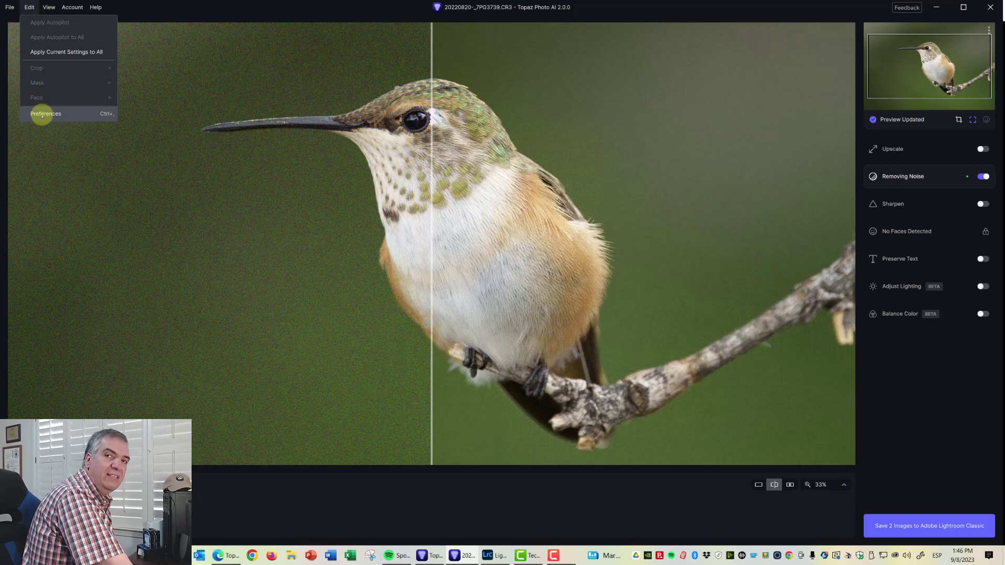
In the Autopilot preferences, keep Default Subject Type set to Default
{"action": "left_click", "coordinate": [42, 114]}
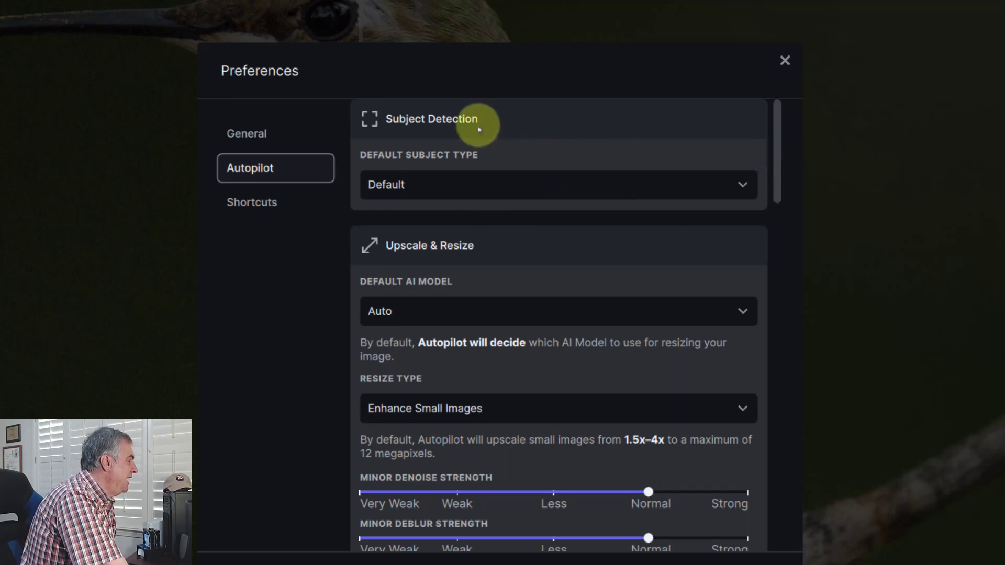
{"action": "left_click", "coordinate": [483, 184]}
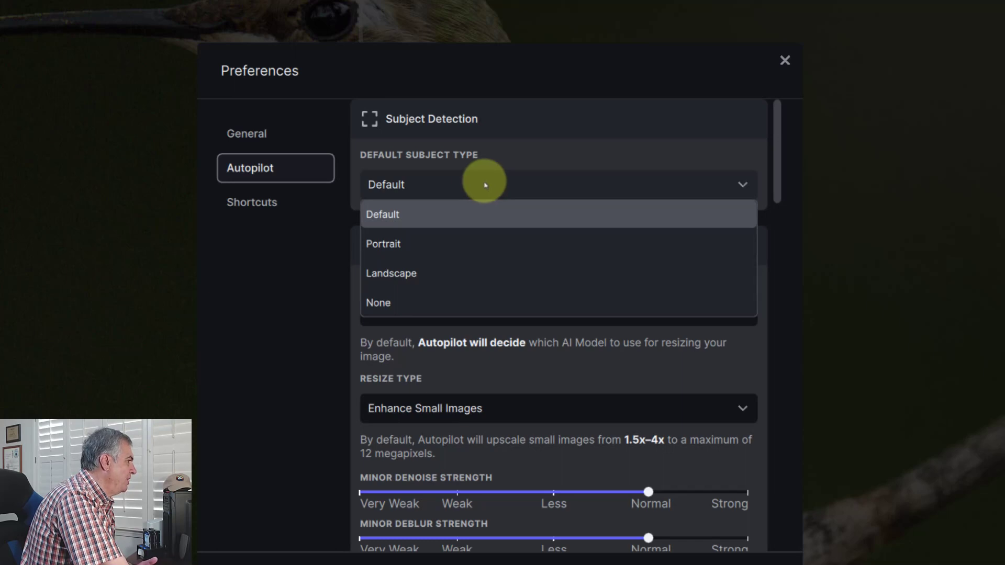
{"action": "left_click", "coordinate": [474, 183]}
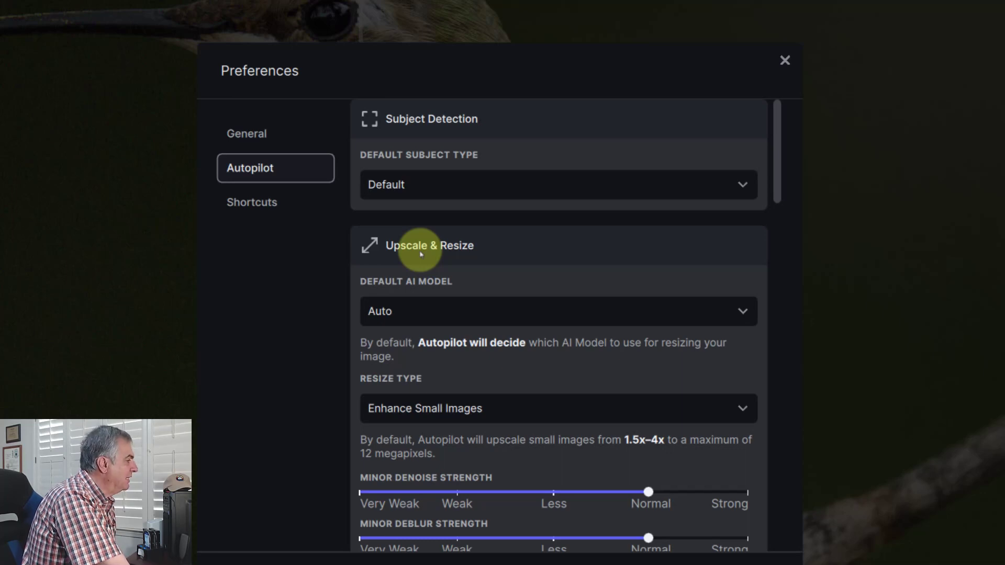
{"action": "left_click", "coordinate": [498, 316]}
{"action": "left_click", "coordinate": [498, 316]}
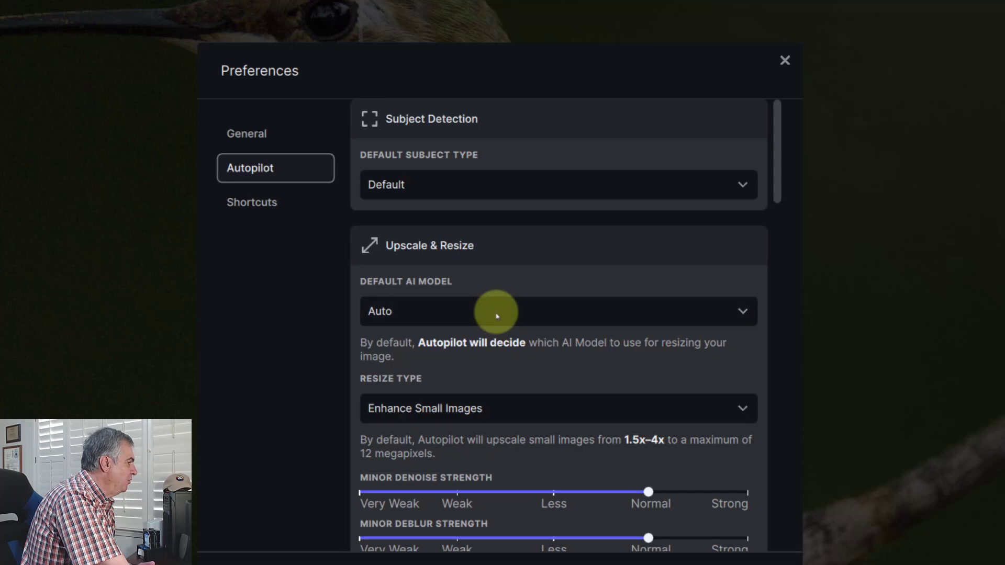
{"action": "scroll", "coordinate": [516, 321], "scroll_direction": "down", "scroll_amount": 3}
{"action": "scroll", "coordinate": [521, 325], "scroll_direction": "down", "scroll_amount": 2}
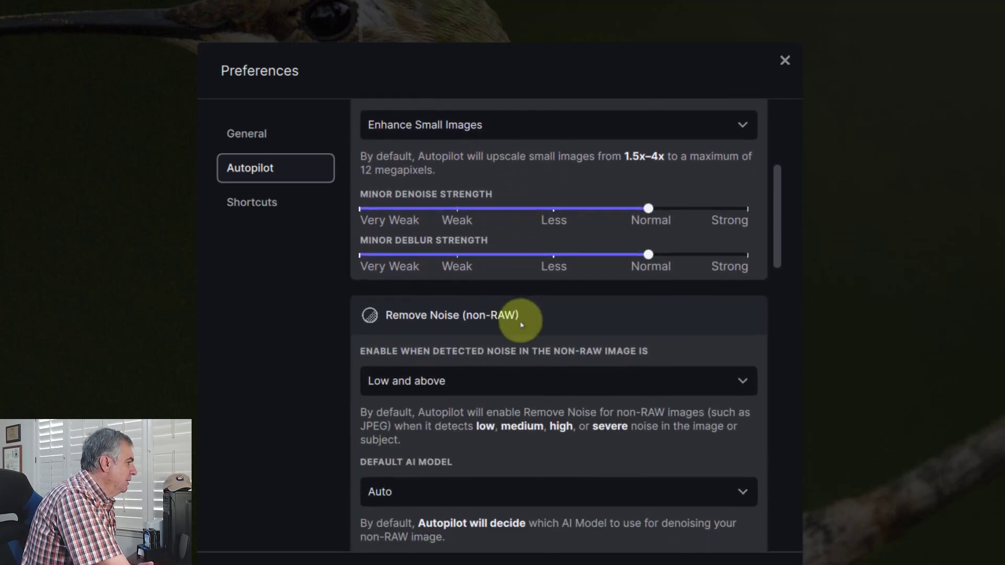
{"action": "scroll", "coordinate": [521, 325], "scroll_direction": "down", "scroll_amount": 2}
{"action": "scroll", "coordinate": [521, 325], "scroll_direction": "down", "scroll_amount": 1}
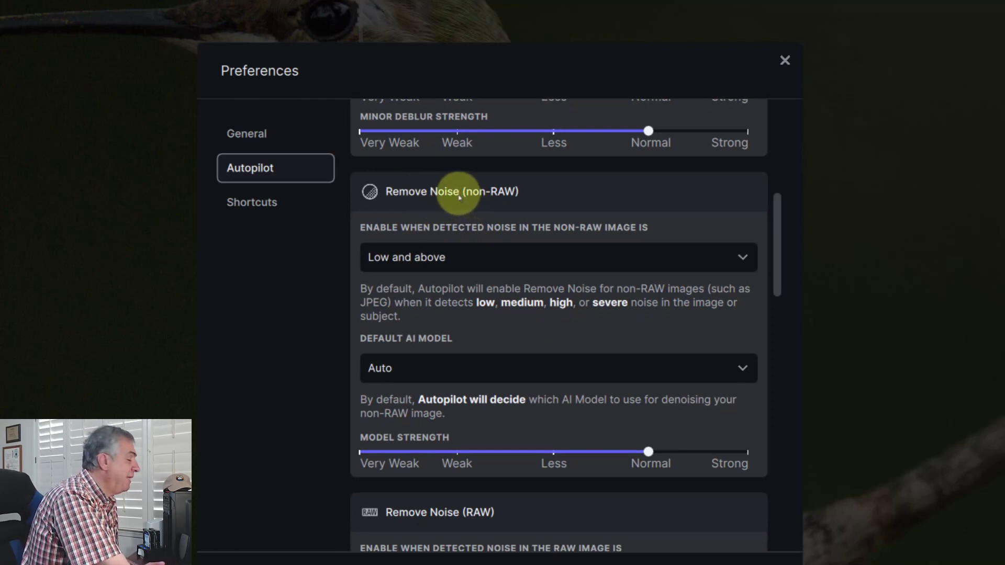
{"action": "left_click", "coordinate": [482, 258]}
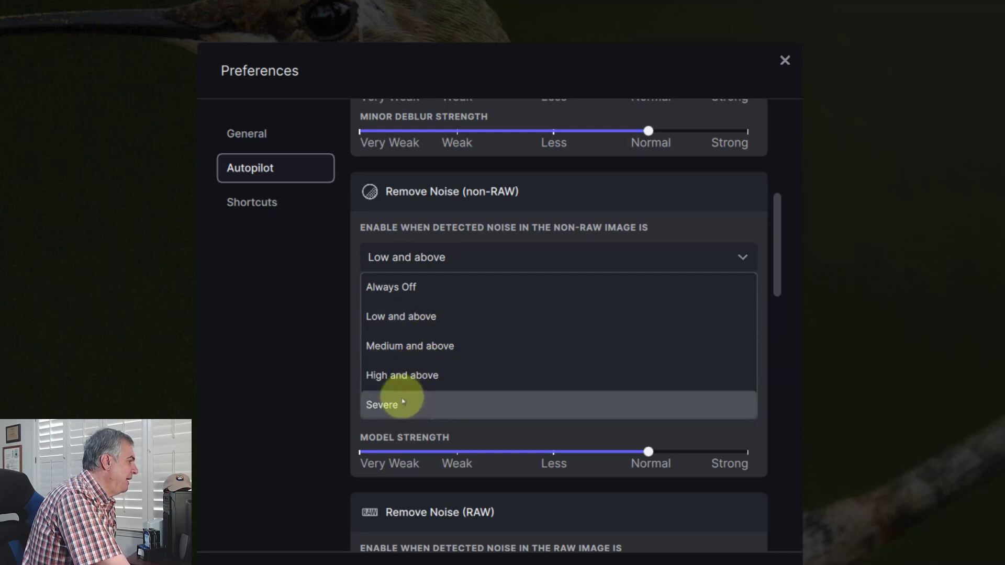
{"action": "left_click", "coordinate": [432, 317]}
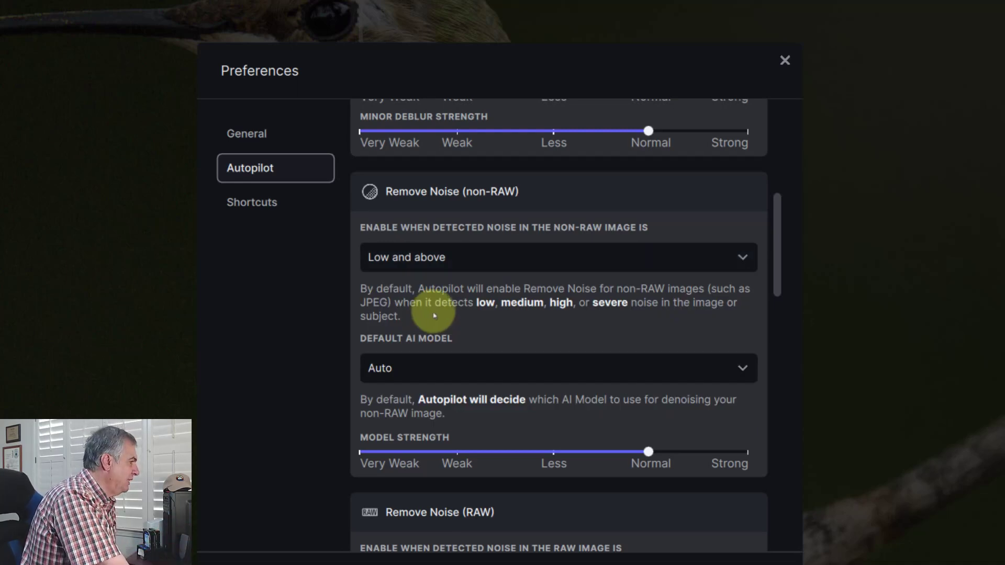
{"action": "scroll", "coordinate": [440, 314], "scroll_direction": "down", "scroll_amount": 1}
{"action": "scroll", "coordinate": [435, 302], "scroll_direction": "down", "scroll_amount": 4}
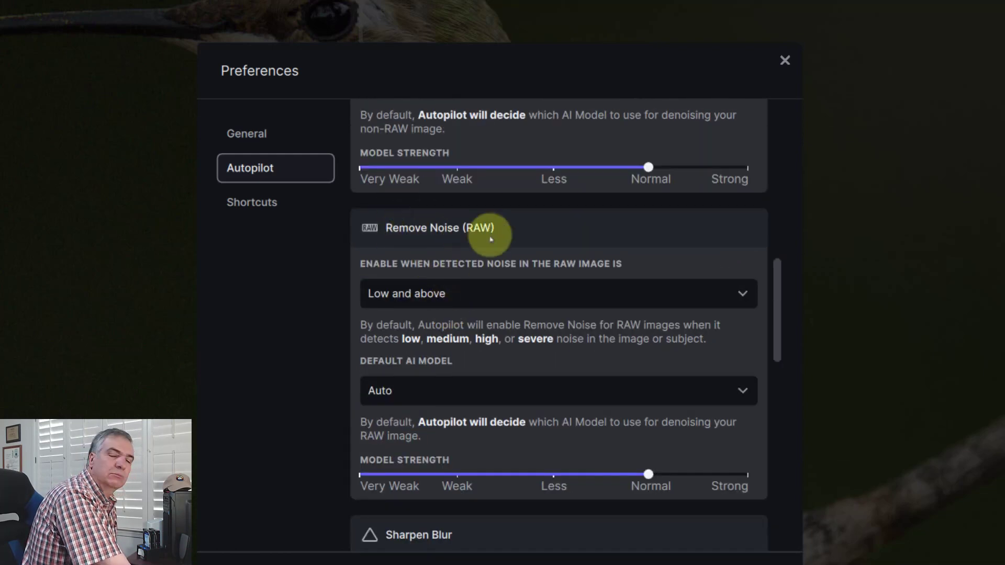
{"action": "scroll", "coordinate": [450, 298], "scroll_direction": "down", "scroll_amount": 1}
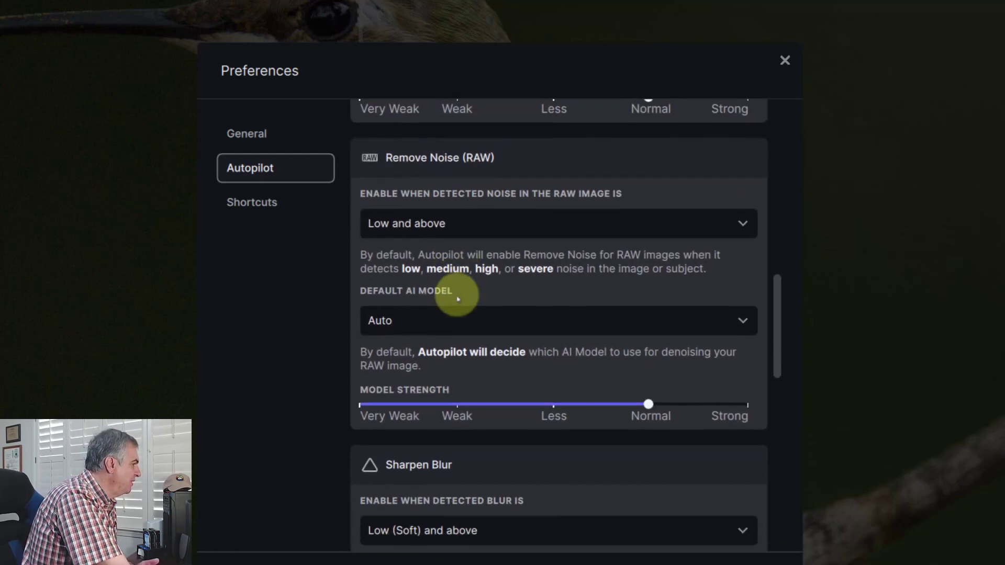
{"action": "left_click", "coordinate": [467, 323]}
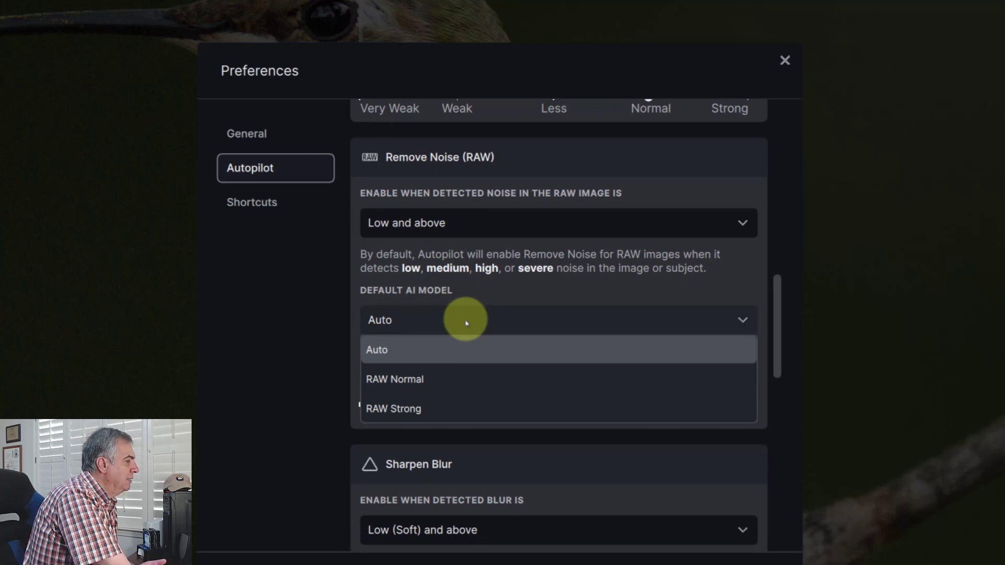
{"action": "left_click", "coordinate": [466, 350]}
{"action": "scroll", "coordinate": [468, 349], "scroll_direction": "down", "scroll_amount": 1}
{"action": "scroll", "coordinate": [469, 350], "scroll_direction": "down", "scroll_amount": 3}
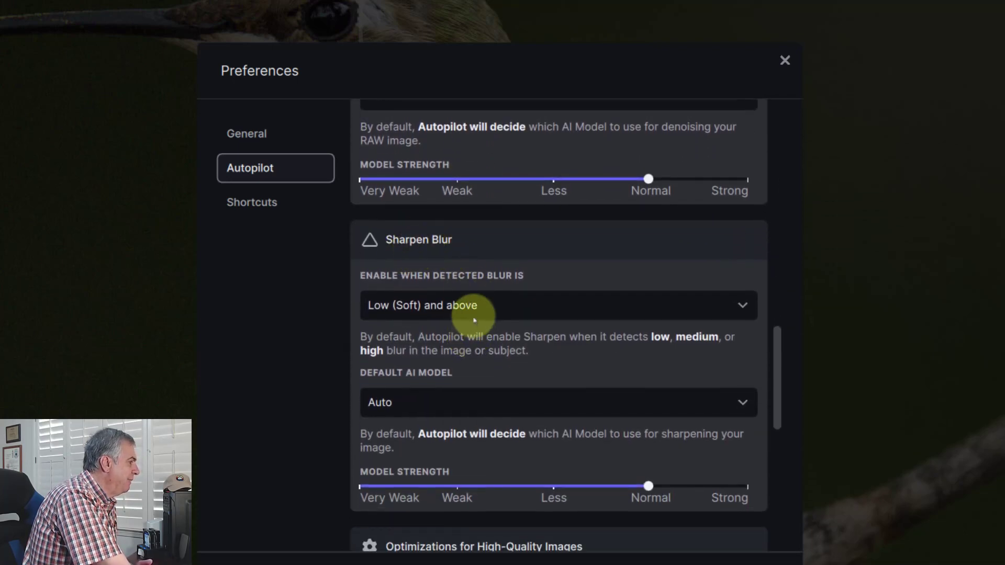
{"action": "left_click", "coordinate": [520, 308]}
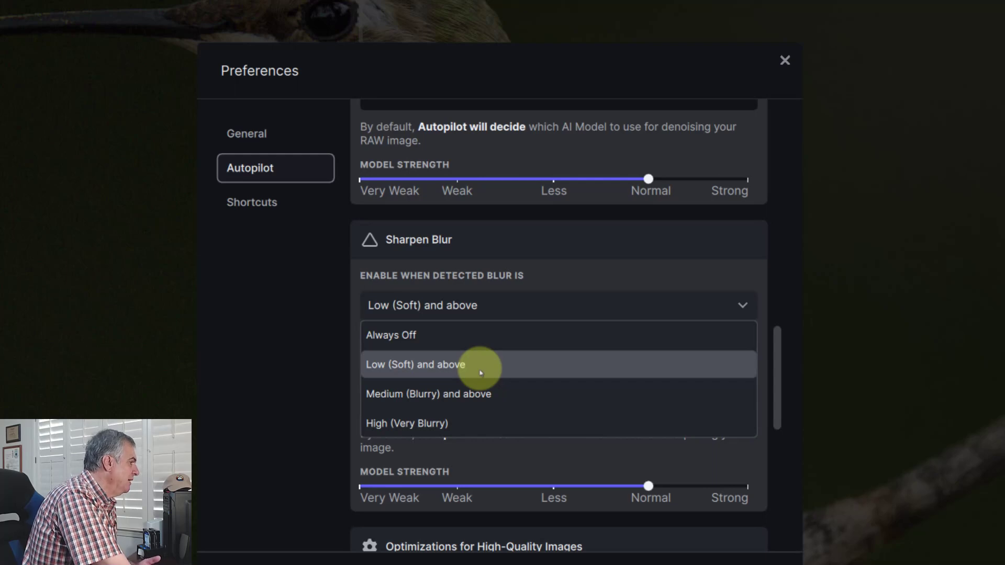
{"action": "left_click", "coordinate": [481, 373]}
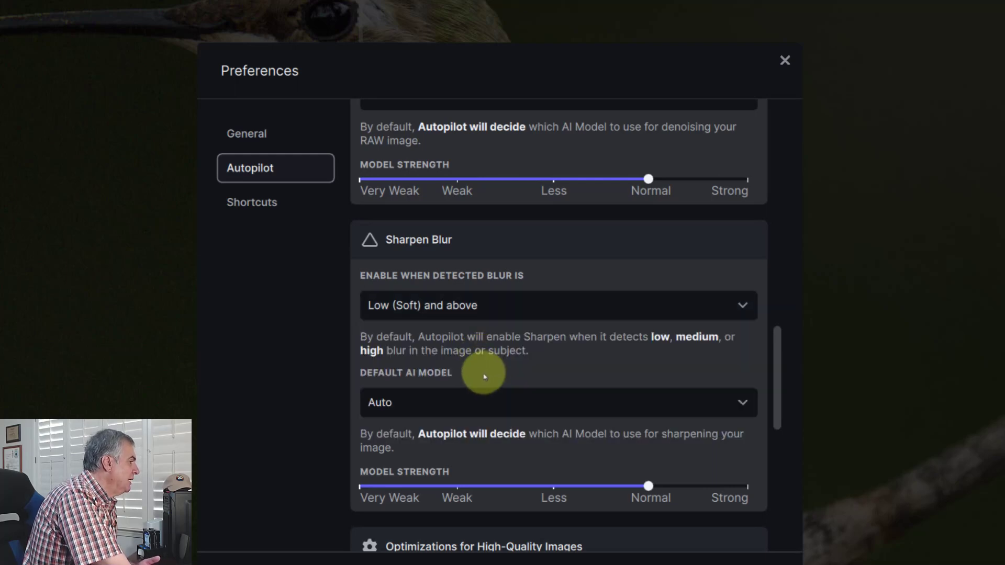
{"action": "scroll", "coordinate": [404, 213], "scroll_direction": "down", "scroll_amount": 5}
{"action": "scroll", "coordinate": [460, 128], "scroll_direction": "down", "scroll_amount": 2}
{"action": "scroll", "coordinate": [454, 126], "scroll_direction": "up", "scroll_amount": 8}
{"action": "scroll", "coordinate": [448, 137], "scroll_direction": "up", "scroll_amount": 1}
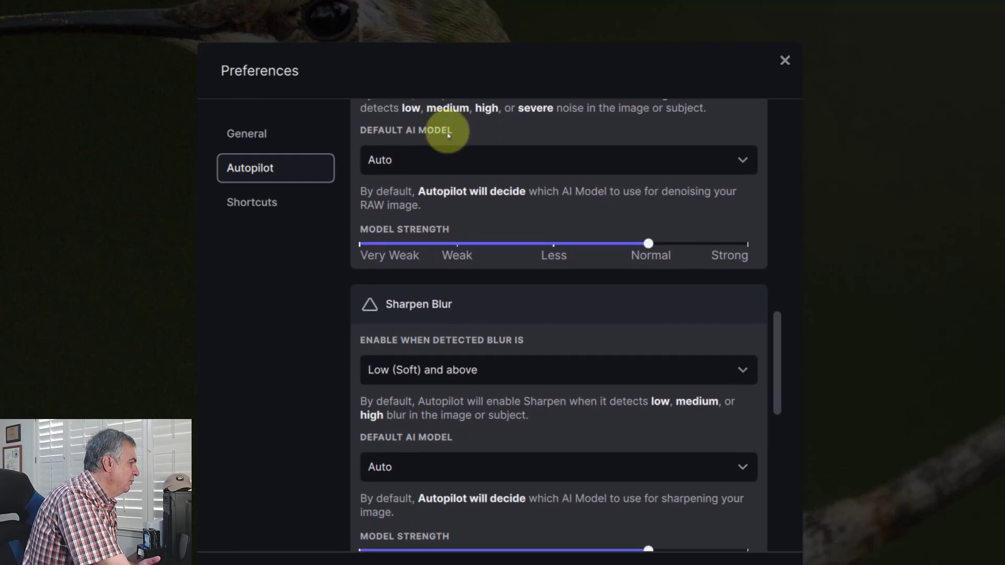
{"action": "scroll", "coordinate": [447, 137], "scroll_direction": "down", "scroll_amount": 1}
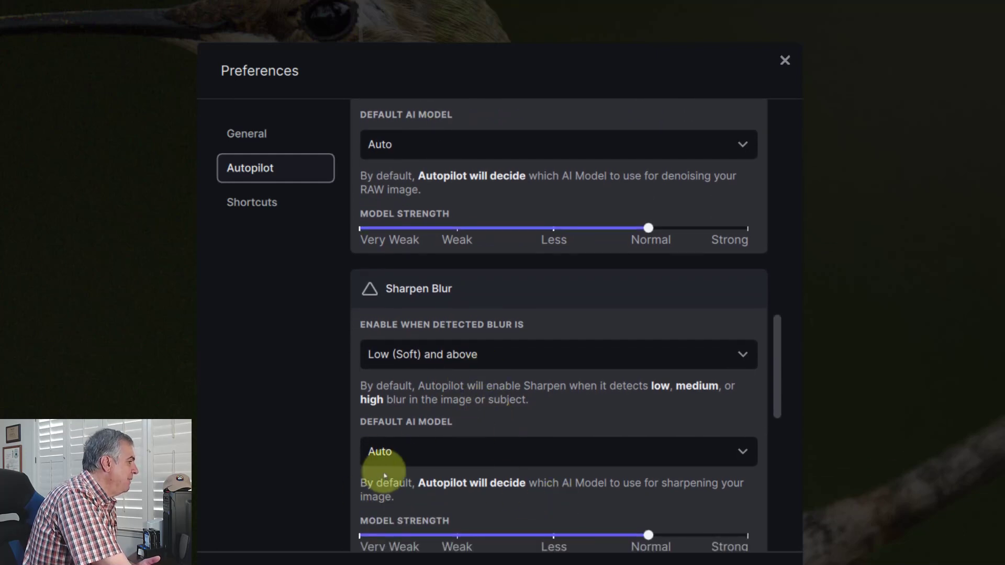
{"action": "scroll", "coordinate": [433, 455], "scroll_direction": "down", "scroll_amount": 2}
{"action": "scroll", "coordinate": [433, 456], "scroll_direction": "down", "scroll_amount": 3}
{"action": "scroll", "coordinate": [433, 456], "scroll_direction": "down", "scroll_amount": 3}
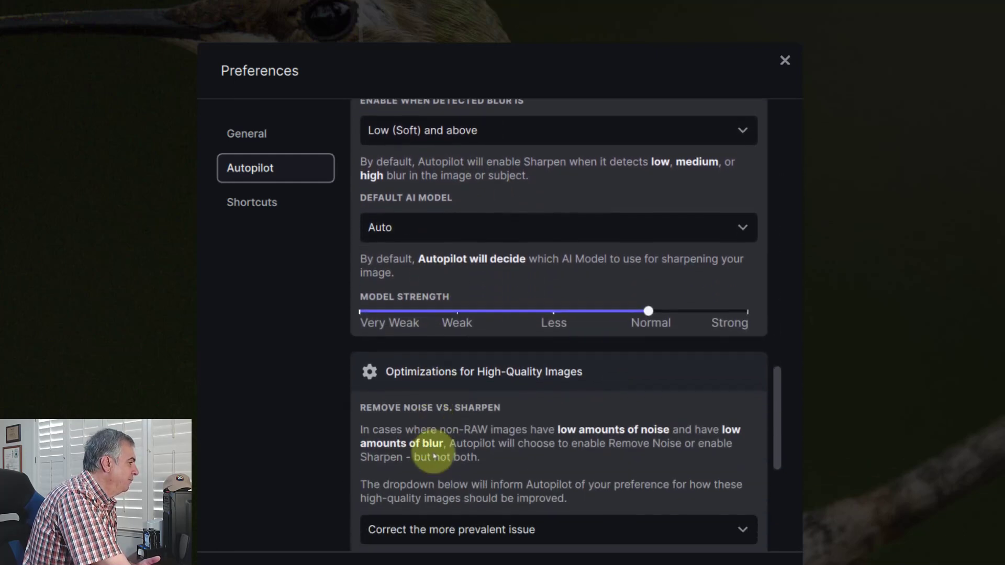
{"action": "scroll", "coordinate": [434, 457], "scroll_direction": "down", "scroll_amount": 3}
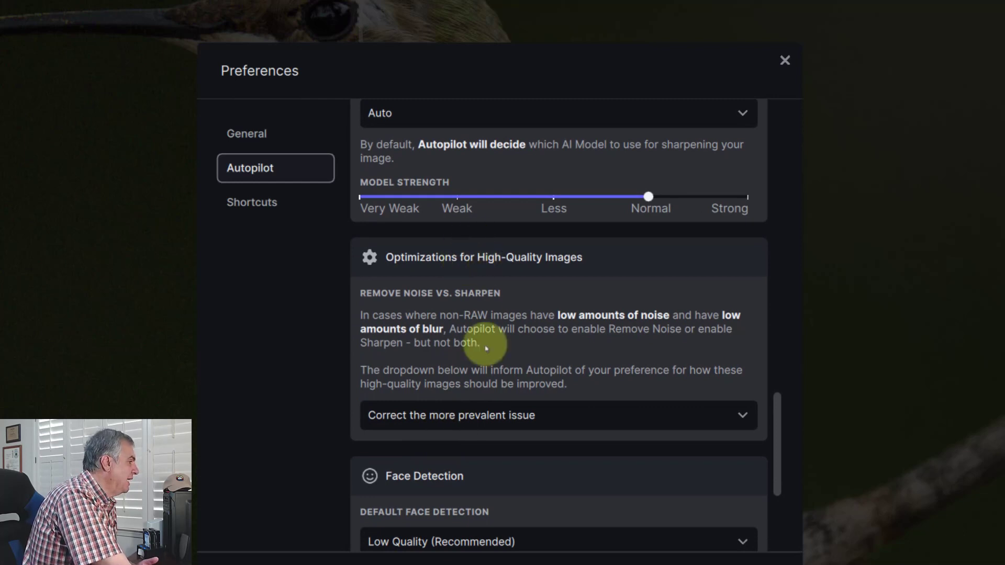
{"action": "scroll", "coordinate": [501, 388], "scroll_direction": "down", "scroll_amount": 2}
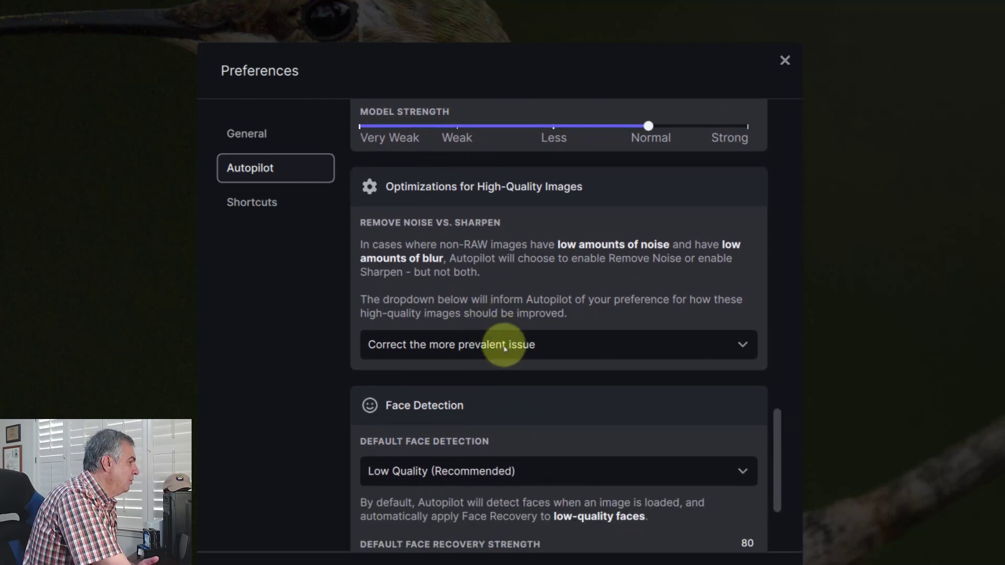
{"action": "left_click", "coordinate": [504, 347]}
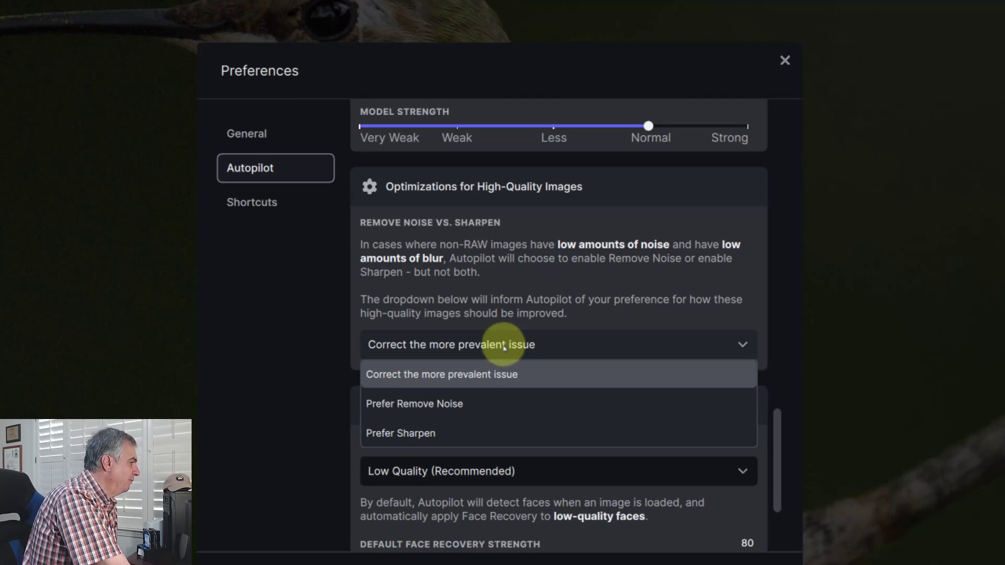
{"action": "left_click", "coordinate": [505, 346]}
{"action": "scroll", "coordinate": [499, 356], "scroll_direction": "down", "scroll_amount": 3}
{"action": "scroll", "coordinate": [482, 346], "scroll_direction": "down", "scroll_amount": 2}
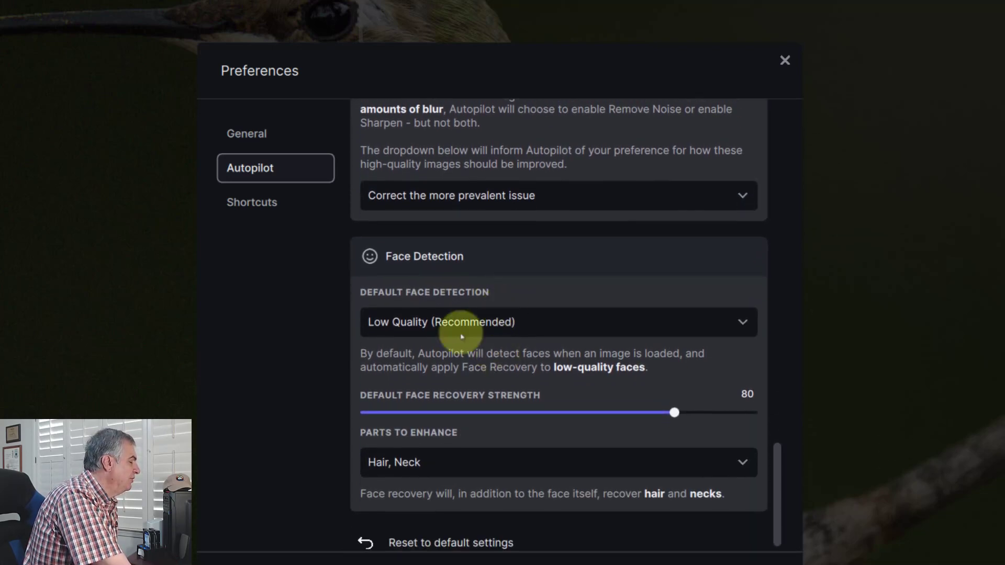
{"action": "left_click", "coordinate": [496, 325]}
{"action": "left_click", "coordinate": [496, 325]}
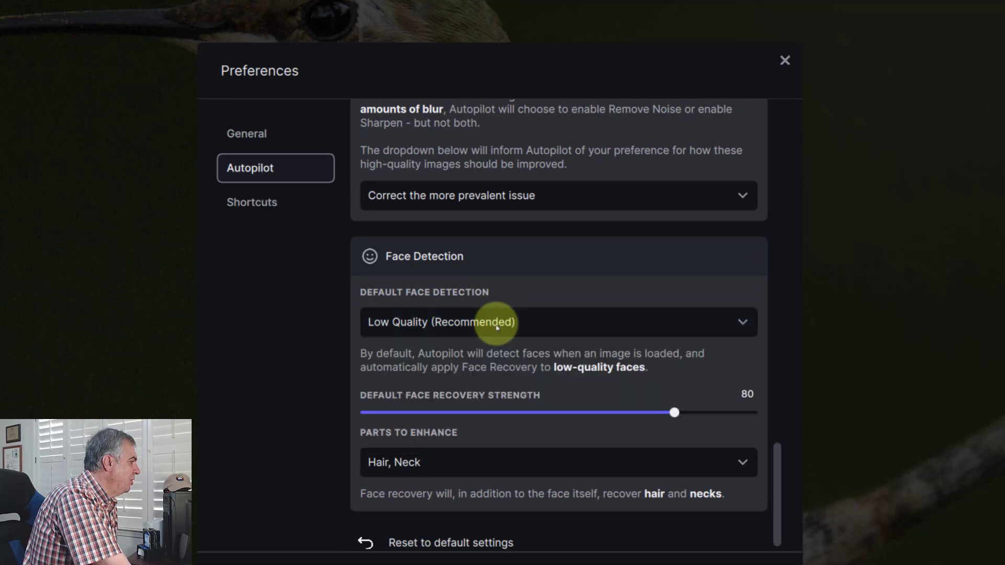
{"action": "scroll", "coordinate": [496, 341], "scroll_direction": "down", "scroll_amount": 1}
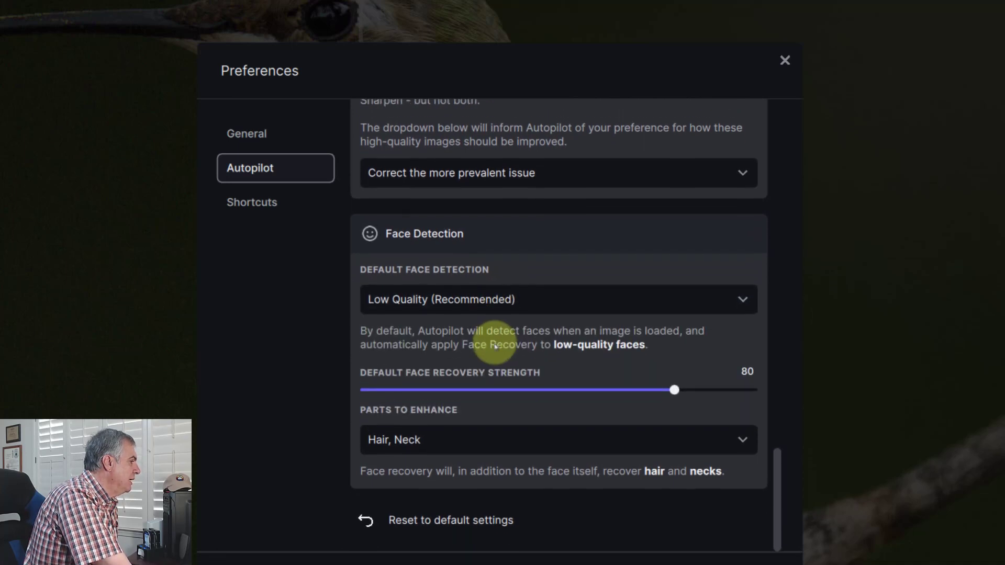
{"action": "left_click", "coordinate": [489, 443]}
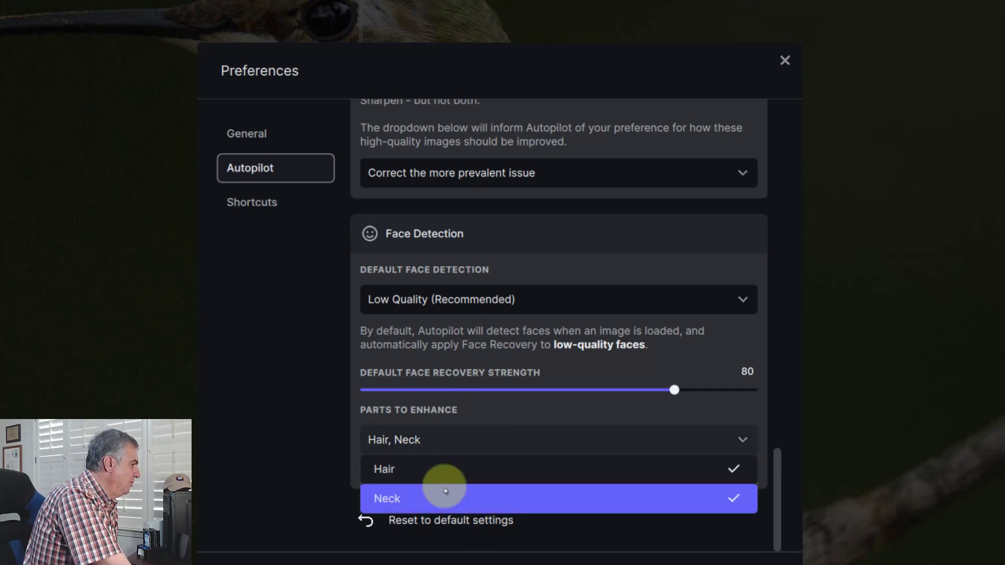
{"action": "left_click", "coordinate": [465, 441]}
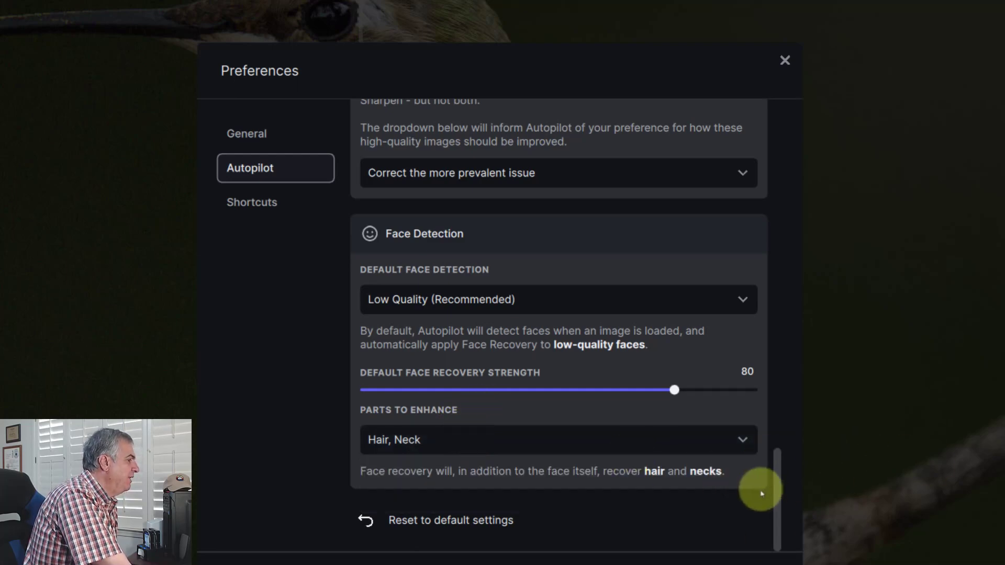
{"action": "left_click_drag", "start_coordinate": [777, 483], "coordinate": [795, 192]}
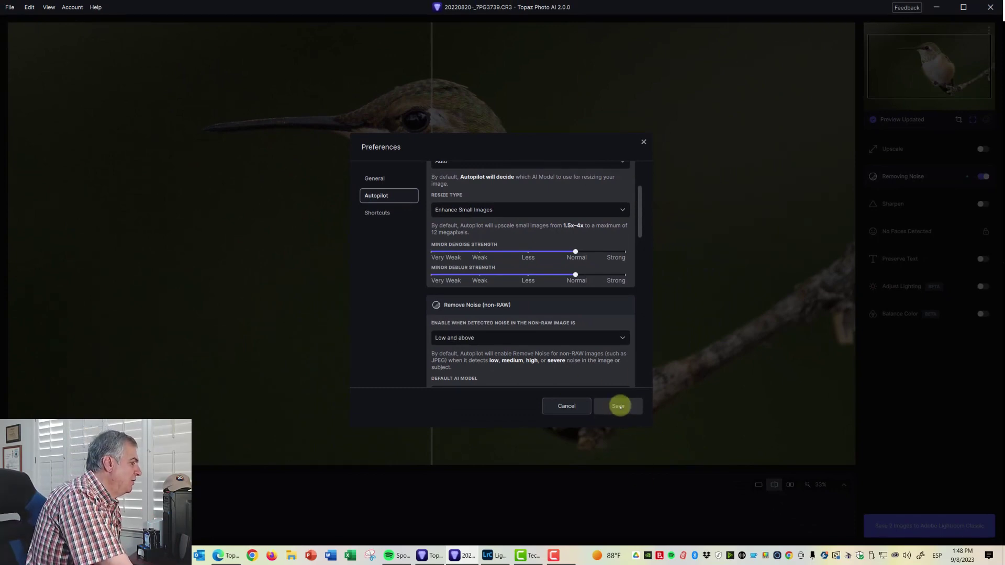
Save and close Preferences, then place the before/after split near the hummingbird's bill
{"action": "left_click", "coordinate": [618, 406]}
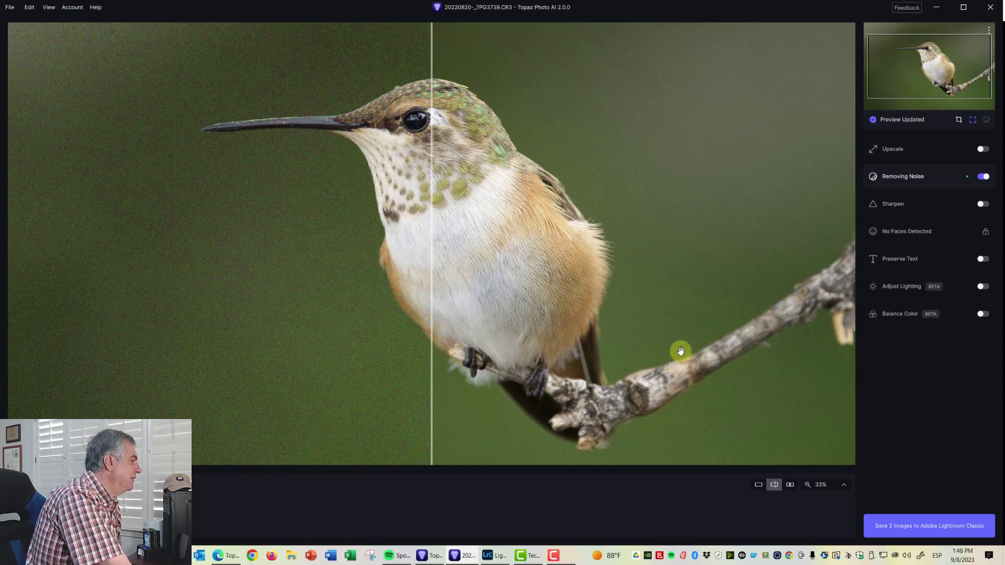
{"action": "left_click_drag", "start_coordinate": [432, 281], "coordinate": [262, 268]}
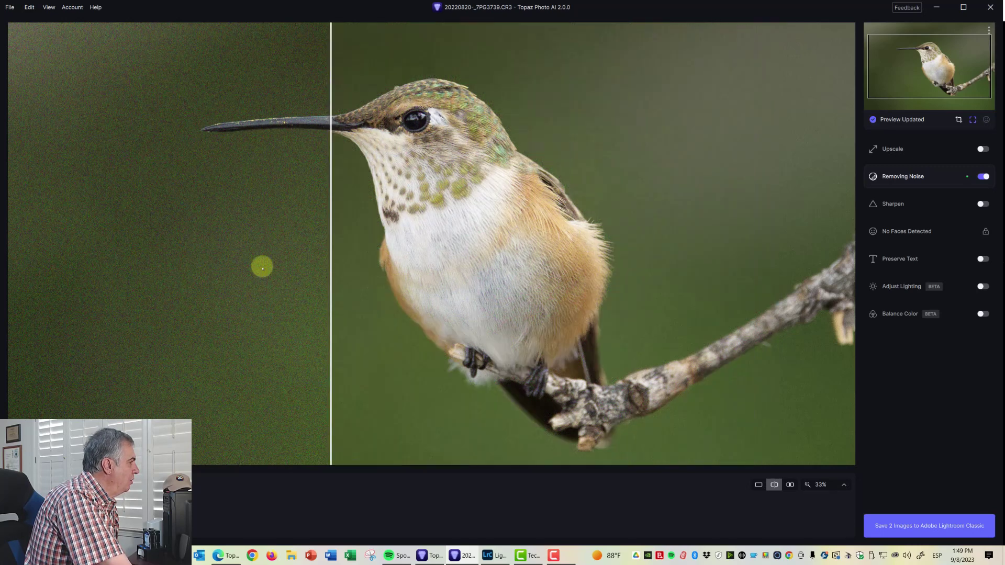
{"action": "left_click_drag", "start_coordinate": [263, 268], "coordinate": [230, 235]}
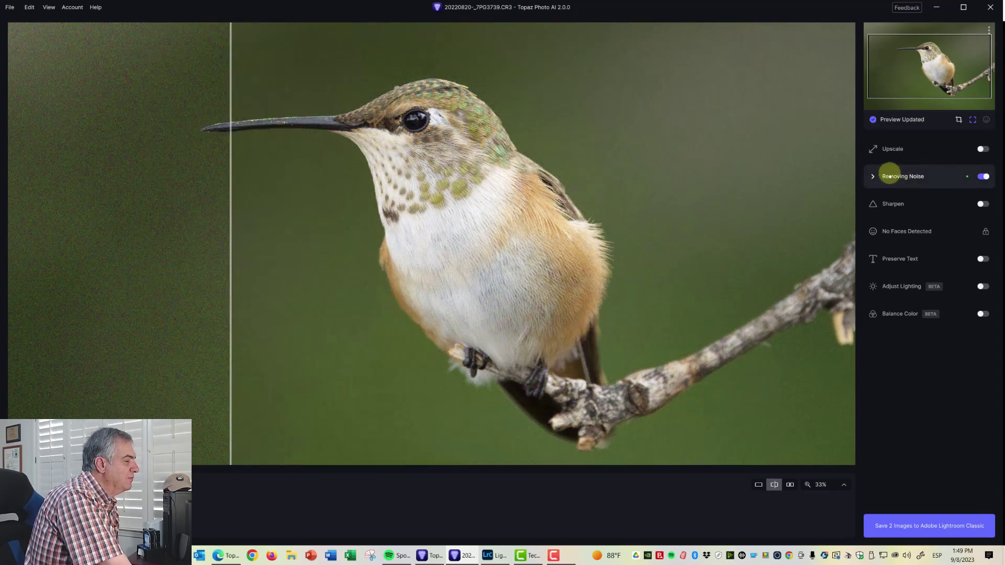
Expand the Removing Noise panel and sweep the before/after comparison across the bird
{"action": "left_click", "coordinate": [890, 176]}
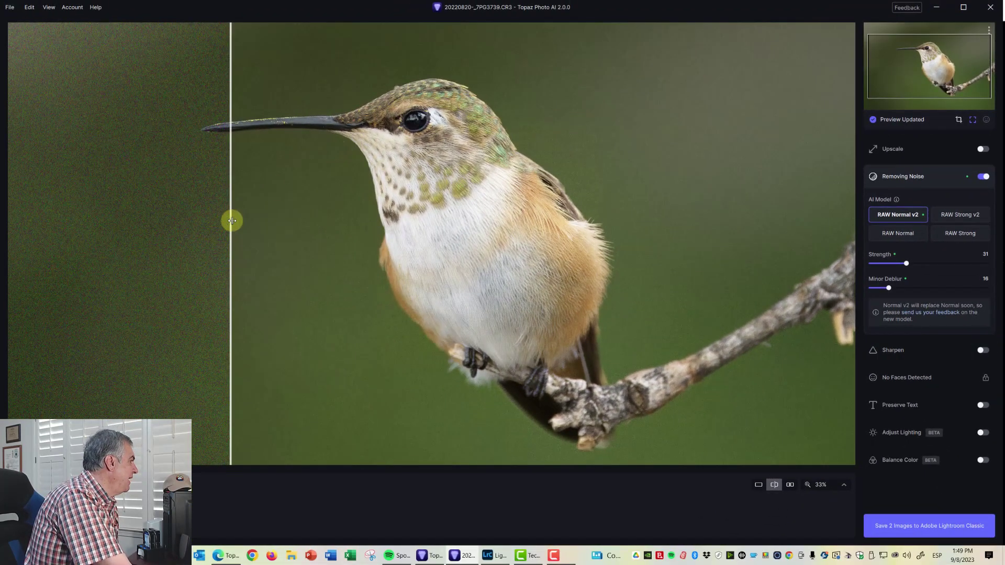
{"action": "mouse_move", "coordinate": [230, 219]}
{"action": "left_mouse_down"}
{"action": "mouse_move", "coordinate": [814, 246]}
{"action": "mouse_move", "coordinate": [857, 265]}
{"action": "mouse_move", "coordinate": [105, 233]}
{"action": "mouse_move", "coordinate": [807, 246]}
{"action": "mouse_move", "coordinate": [451, 220]}
{"action": "mouse_move", "coordinate": [198, 180]}
{"action": "mouse_move", "coordinate": [62, 173]}
{"action": "mouse_move", "coordinate": [815, 209]}
{"action": "mouse_move", "coordinate": [246, 187]}
{"action": "left_mouse_up"}
{"action": "left_click_drag", "start_coordinate": [146, 183], "coordinate": [329, 194]}
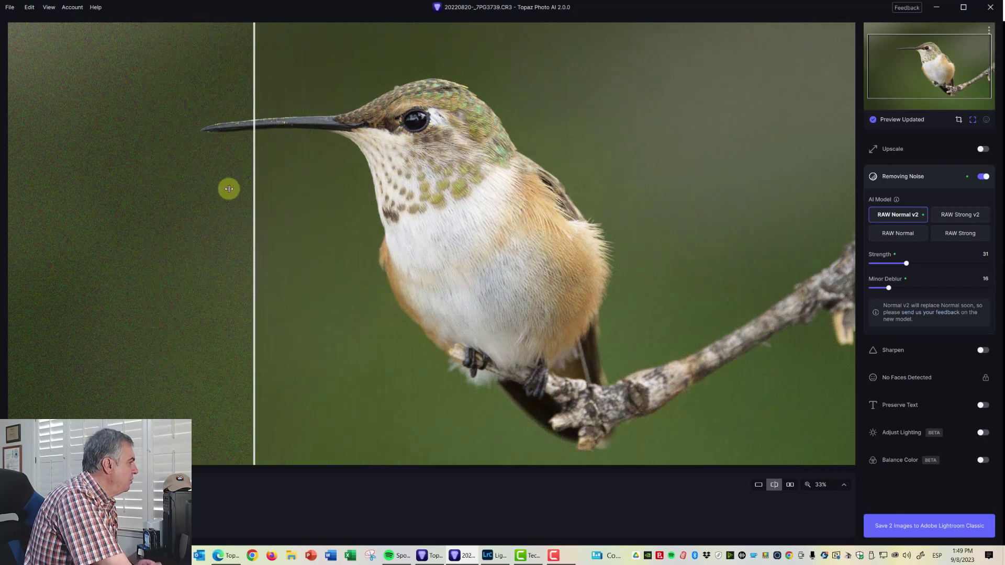
{"action": "left_click_drag", "start_coordinate": [328, 195], "coordinate": [352, 194]}
{"action": "left_click_drag", "start_coordinate": [247, 183], "coordinate": [167, 181]}
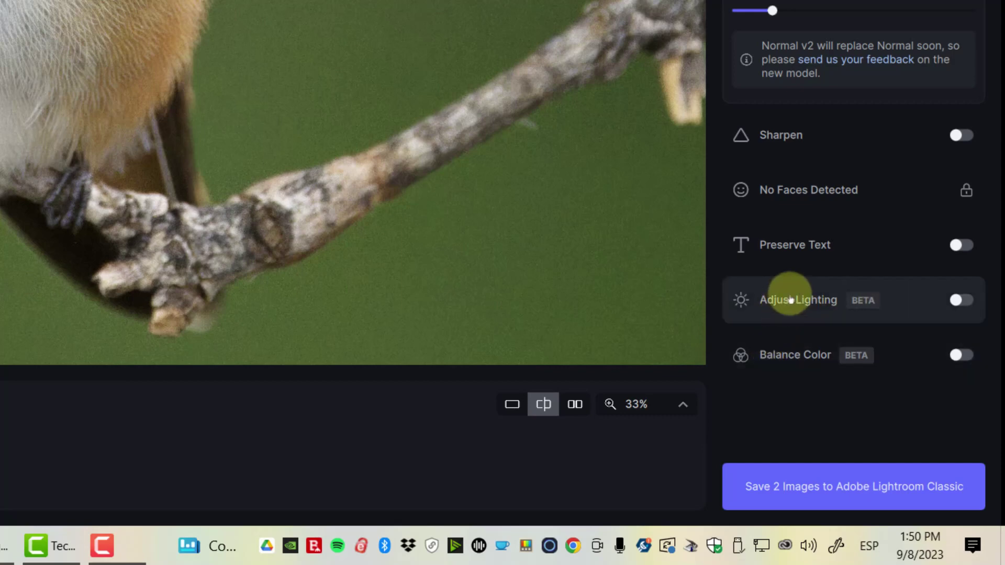
Enable Adjust Lighting at 25 on the hummingbird and compare it with the original
{"action": "left_click", "coordinate": [956, 303]}
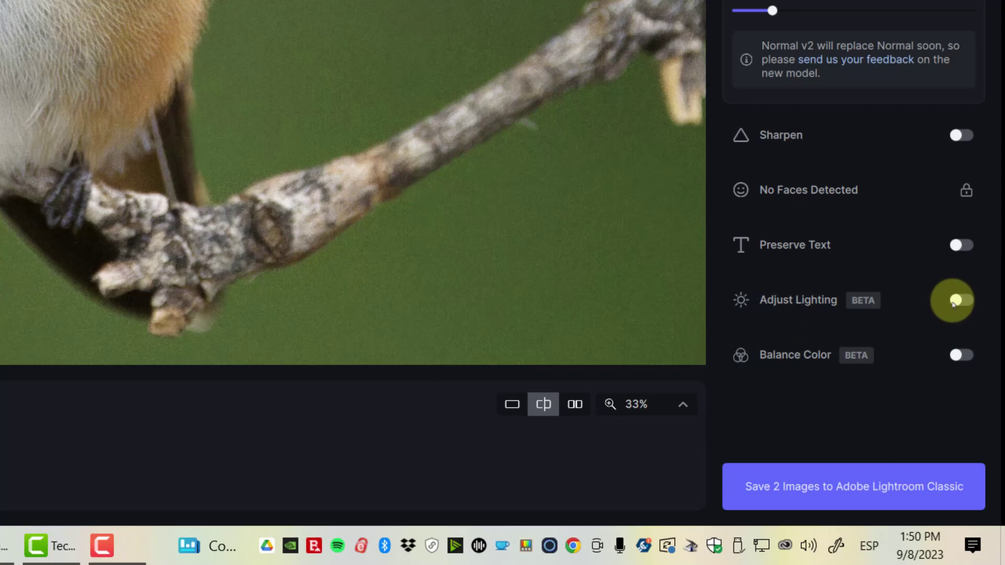
{"action": "left_click", "coordinate": [805, 304]}
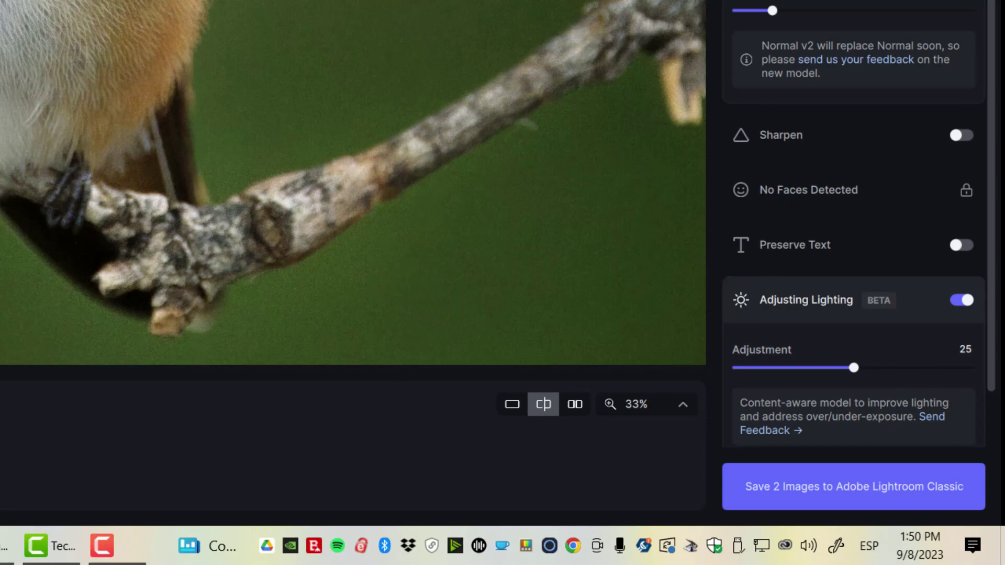
{"action": "mouse_move", "coordinate": [492, 3]}
{"action": "left_mouse_down"}
{"action": "mouse_move", "coordinate": [38, 207]}
{"action": "mouse_move", "coordinate": [344, 261]}
{"action": "mouse_move", "coordinate": [250, 249]}
{"action": "mouse_move", "coordinate": [372, 243]}
{"action": "left_mouse_up"}
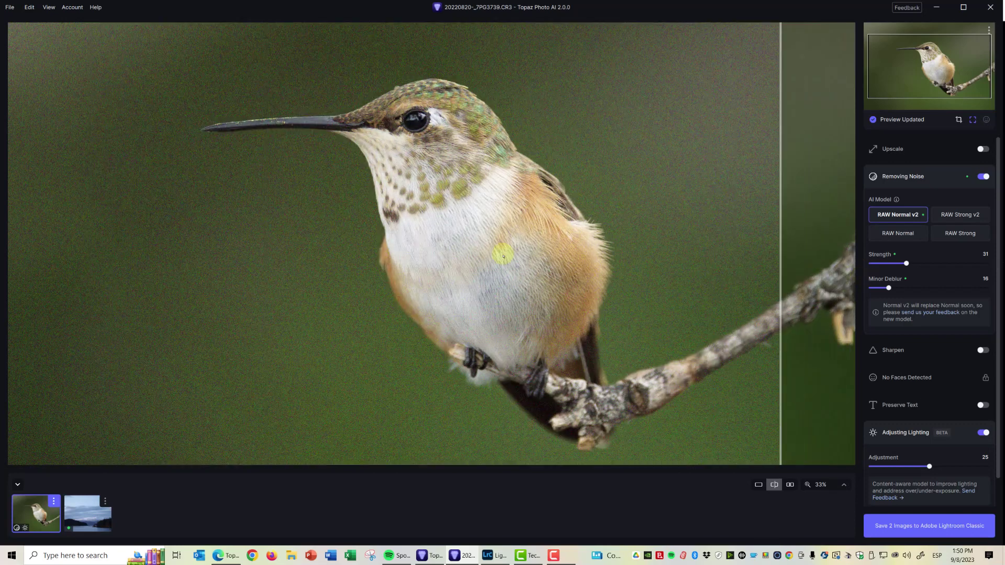
Raise the lighting adjustment to 47 and compare it with the noisy original
{"action": "left_click_drag", "start_coordinate": [372, 243], "coordinate": [145, 203]}
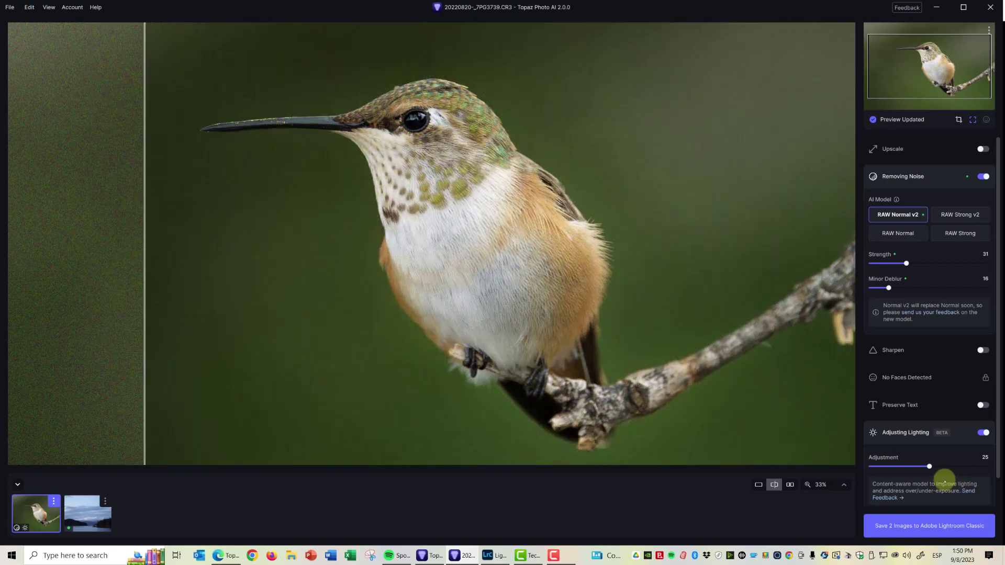
{"action": "left_click_drag", "start_coordinate": [929, 466], "coordinate": [951, 466]}
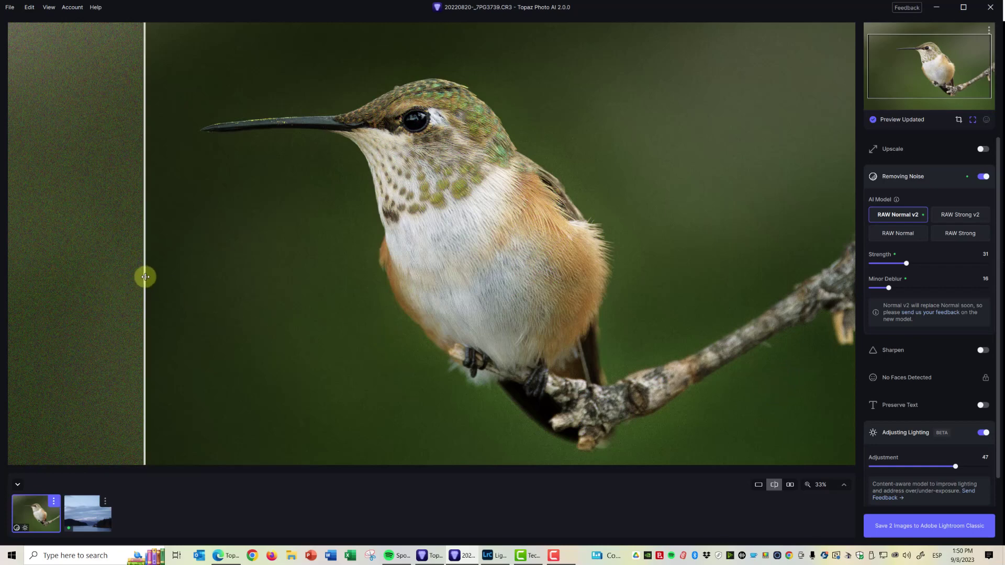
{"action": "left_click_drag", "start_coordinate": [146, 276], "coordinate": [429, 282]}
{"action": "left_click_drag", "start_coordinate": [778, 290], "coordinate": [152, 262]}
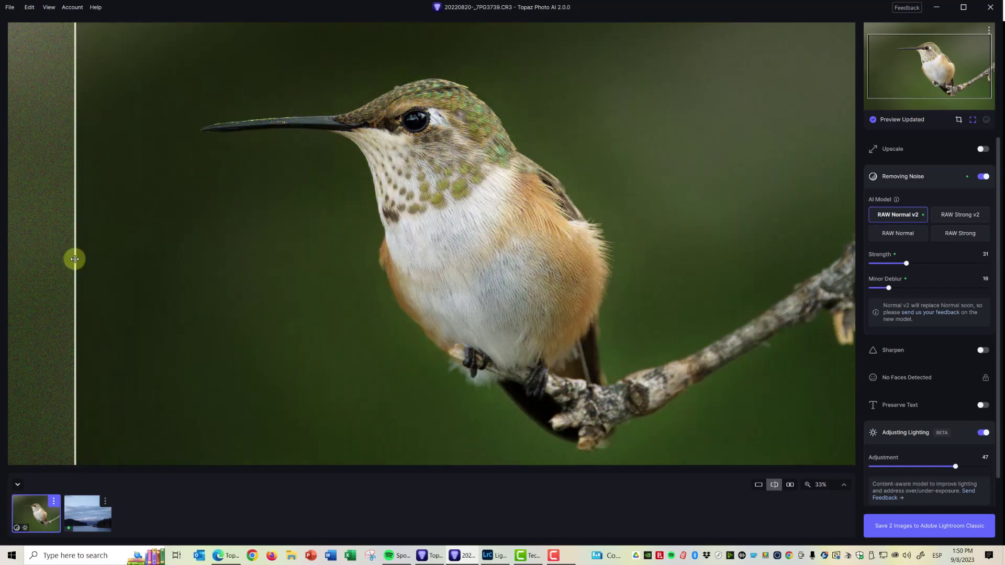
{"action": "left_click_drag", "start_coordinate": [651, 305], "coordinate": [118, 252]}
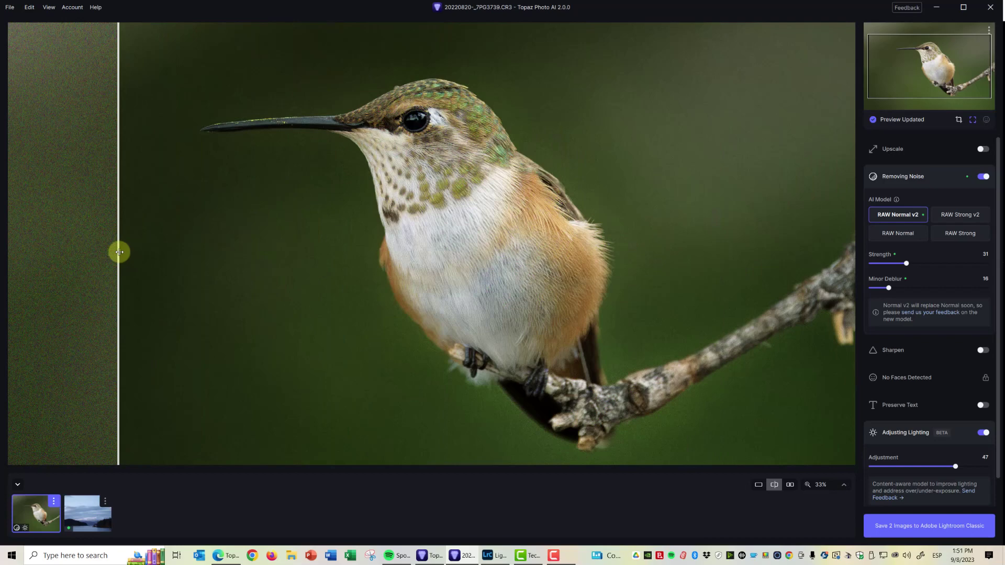
Lower the lighting adjustment back to 20, compare again, then switch it off
{"action": "left_click_drag", "start_coordinate": [955, 467], "coordinate": [924, 466]}
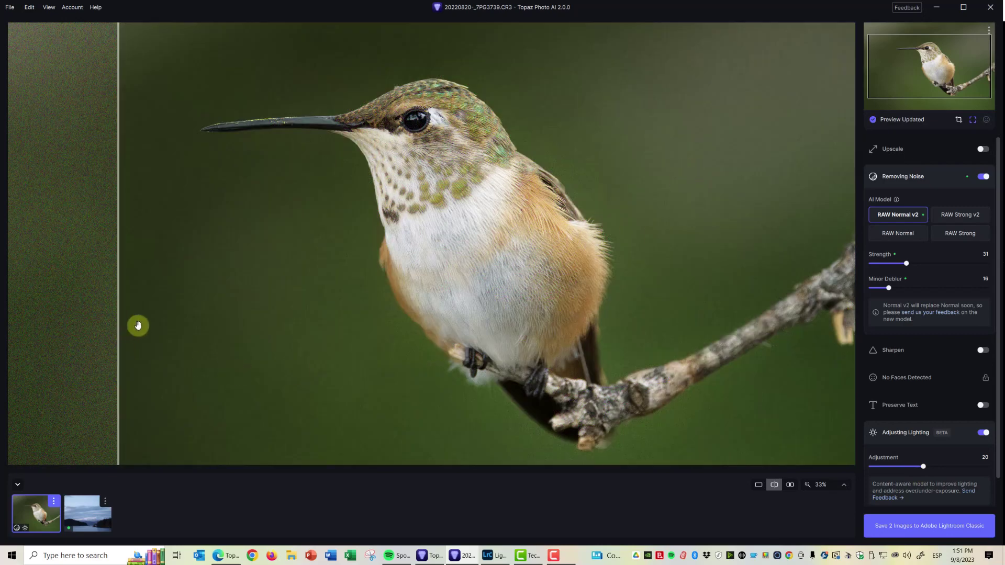
{"action": "mouse_move", "coordinate": [116, 315]}
{"action": "left_mouse_down"}
{"action": "mouse_move", "coordinate": [989, 364]}
{"action": "mouse_move", "coordinate": [106, 301]}
{"action": "mouse_move", "coordinate": [930, 337]}
{"action": "mouse_move", "coordinate": [155, 265]}
{"action": "left_mouse_up"}
{"action": "left_click", "coordinate": [983, 432]}
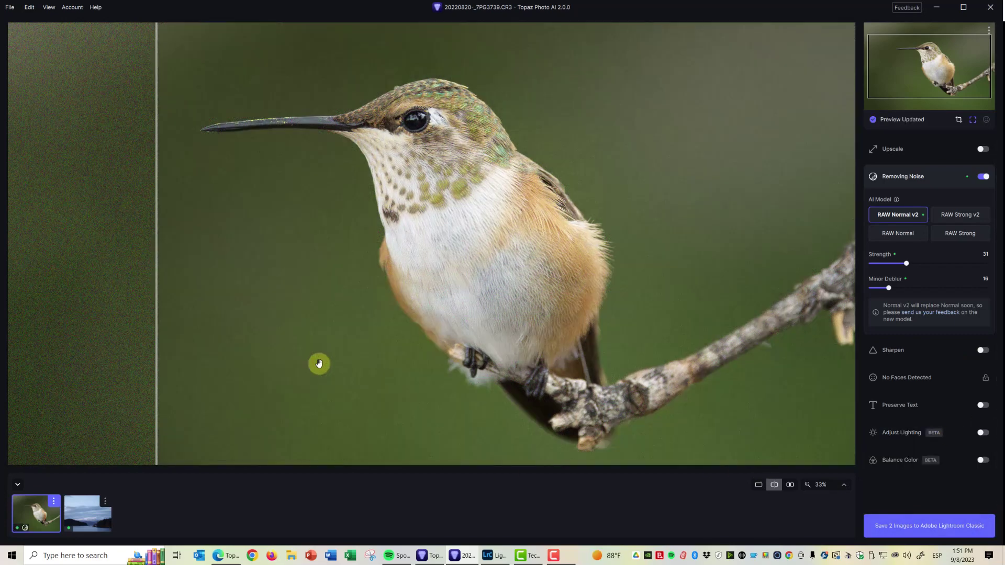
Compare the hummingbird once more, then load the mountain-lake RAW from the filmstrip
{"action": "mouse_move", "coordinate": [153, 347]}
{"action": "left_mouse_down"}
{"action": "mouse_move", "coordinate": [887, 391]}
{"action": "mouse_move", "coordinate": [240, 337]}
{"action": "mouse_move", "coordinate": [56, 307]}
{"action": "mouse_move", "coordinate": [195, 319]}
{"action": "left_mouse_up"}
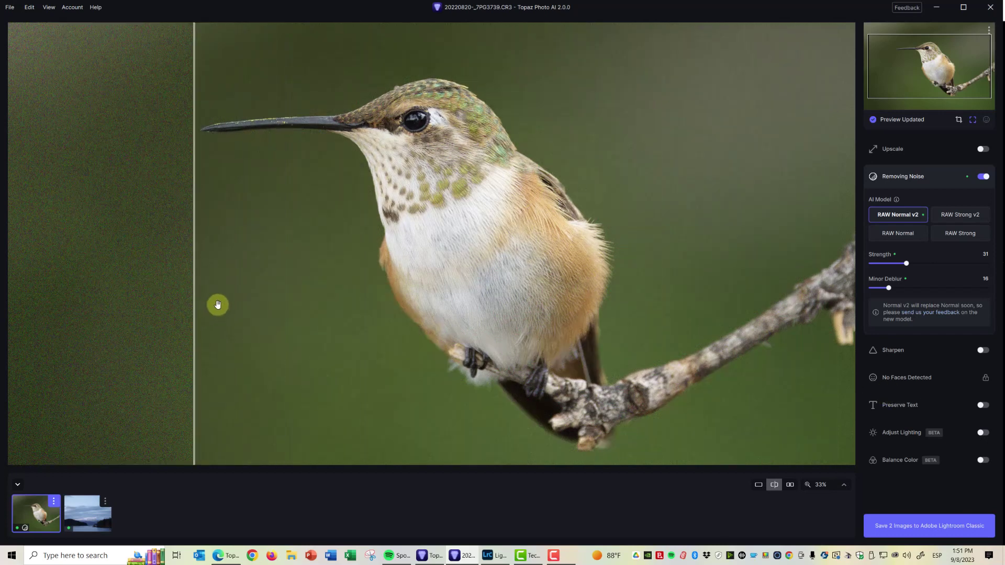
{"action": "left_click", "coordinate": [82, 509]}
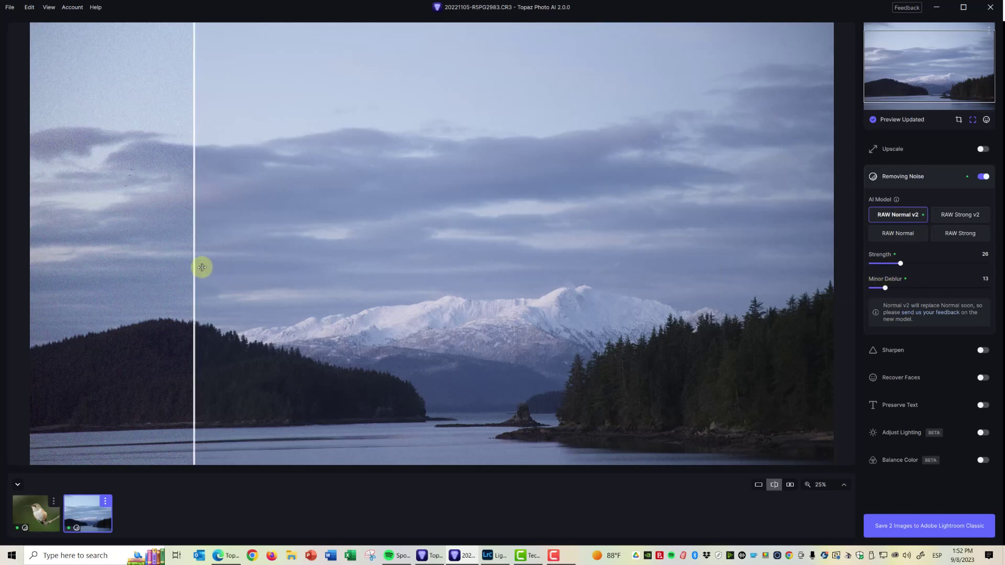
{"action": "mouse_move", "coordinate": [195, 269]}
{"action": "left_mouse_down"}
{"action": "mouse_move", "coordinate": [790, 283]}
{"action": "mouse_move", "coordinate": [148, 247]}
{"action": "mouse_move", "coordinate": [745, 267]}
{"action": "mouse_move", "coordinate": [143, 224]}
{"action": "mouse_move", "coordinate": [791, 251]}
{"action": "mouse_move", "coordinate": [132, 214]}
{"action": "mouse_move", "coordinate": [796, 250]}
{"action": "mouse_move", "coordinate": [260, 203]}
{"action": "left_mouse_up"}
{"action": "key", "text": "ctrl+0"}
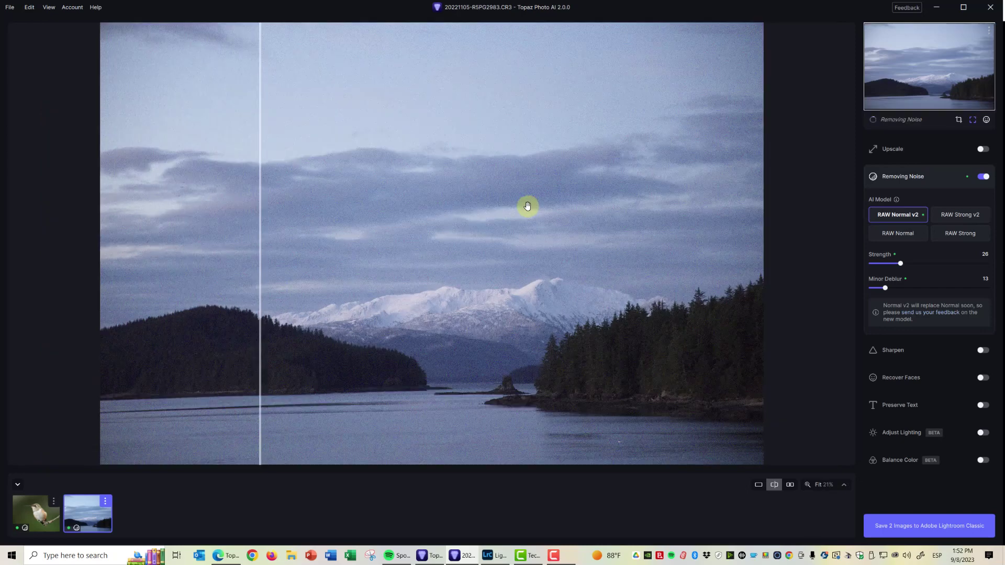
{"action": "scroll", "coordinate": [526, 206], "scroll_direction": "up", "scroll_amount": 3}
{"action": "scroll", "coordinate": [525, 206], "scroll_direction": "up", "scroll_amount": 2}
{"action": "mouse_move", "coordinate": [557, 358]}
{"action": "left_mouse_down"}
{"action": "mouse_move", "coordinate": [514, 237]}
{"action": "mouse_move", "coordinate": [509, 185]}
{"action": "left_mouse_up"}
{"action": "mouse_move", "coordinate": [259, 229]}
{"action": "left_mouse_down"}
{"action": "mouse_move", "coordinate": [836, 255]}
{"action": "mouse_move", "coordinate": [139, 227]}
{"action": "mouse_move", "coordinate": [841, 248]}
{"action": "mouse_move", "coordinate": [576, 234]}
{"action": "mouse_move", "coordinate": [94, 231]}
{"action": "mouse_move", "coordinate": [473, 222]}
{"action": "left_mouse_up"}
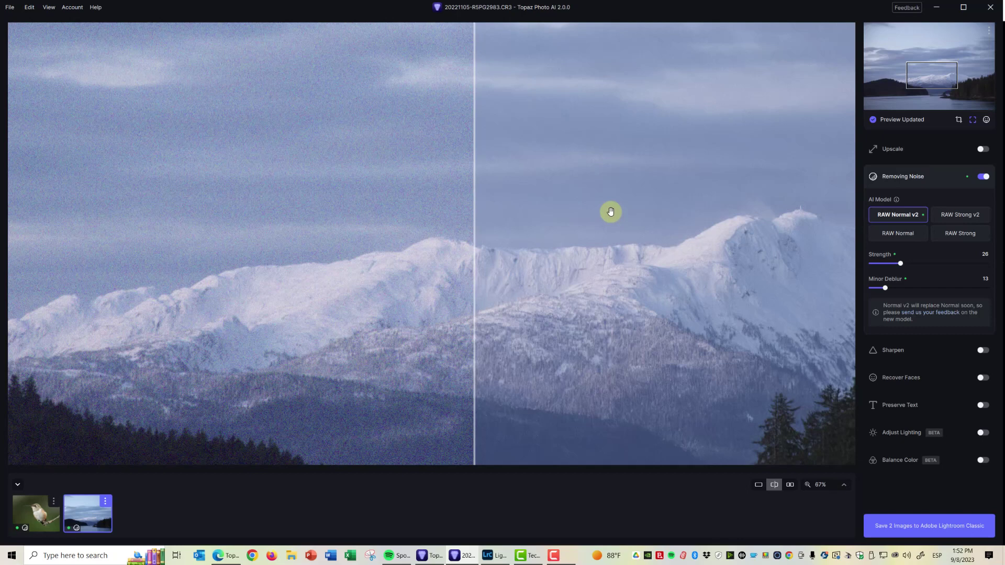
{"action": "scroll", "coordinate": [610, 211], "scroll_direction": "down", "scroll_amount": 2}
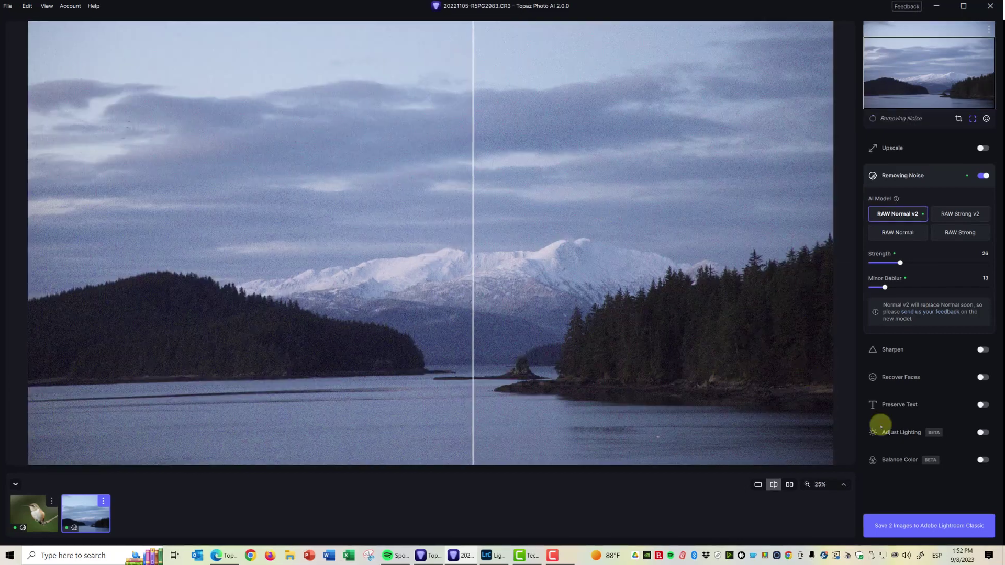
{"action": "scroll", "coordinate": [806, 375], "scroll_direction": "down", "scroll_amount": 1}
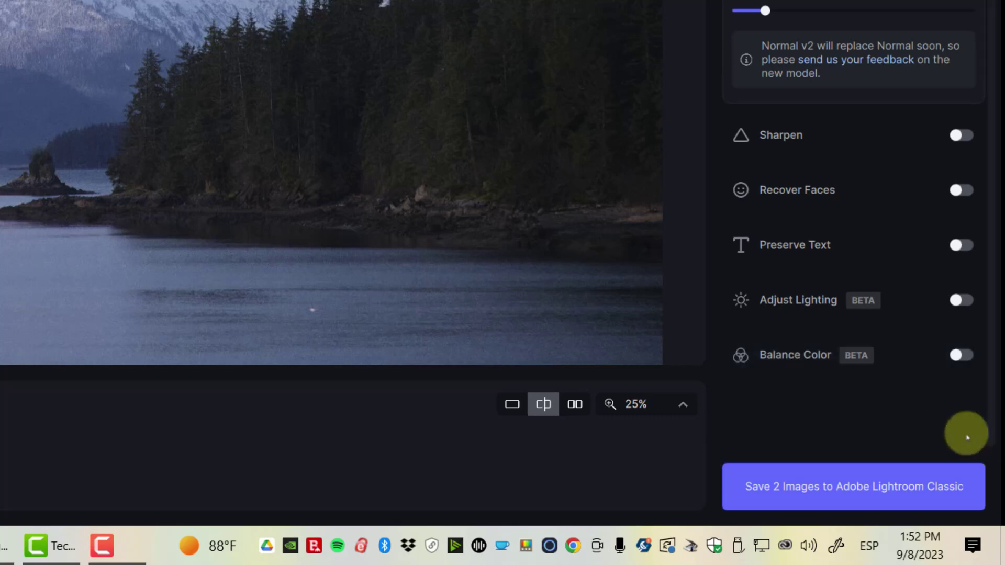
{"action": "left_click", "coordinate": [963, 355]}
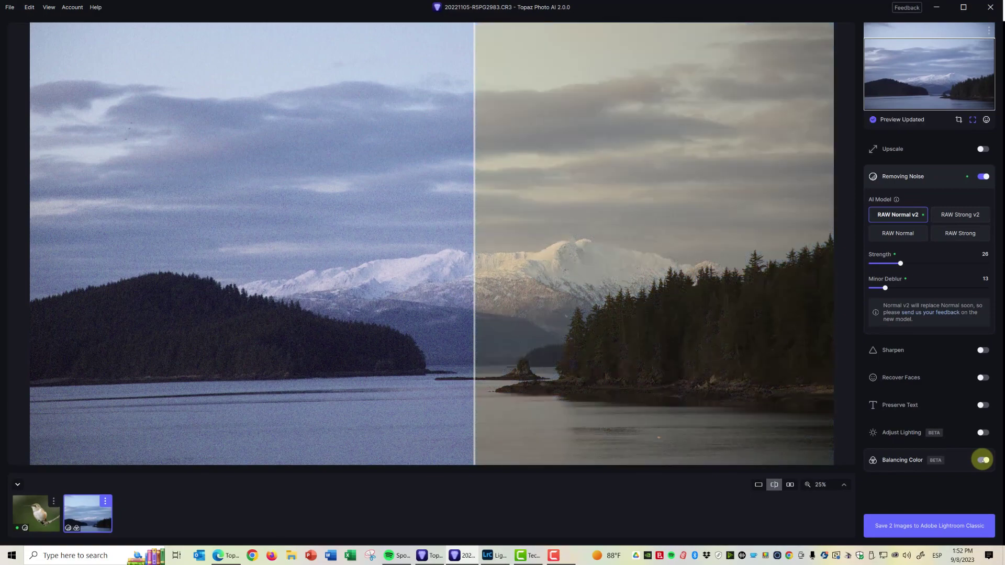
Compare the warmer colour-balanced lake photo with the original and reveal its Temperature setting (50)
{"action": "mouse_move", "coordinate": [474, 288]}
{"action": "left_mouse_down"}
{"action": "mouse_move", "coordinate": [837, 297]}
{"action": "mouse_move", "coordinate": [66, 288]}
{"action": "left_mouse_up"}
{"action": "left_click_drag", "start_coordinate": [667, 307], "coordinate": [99, 297]}
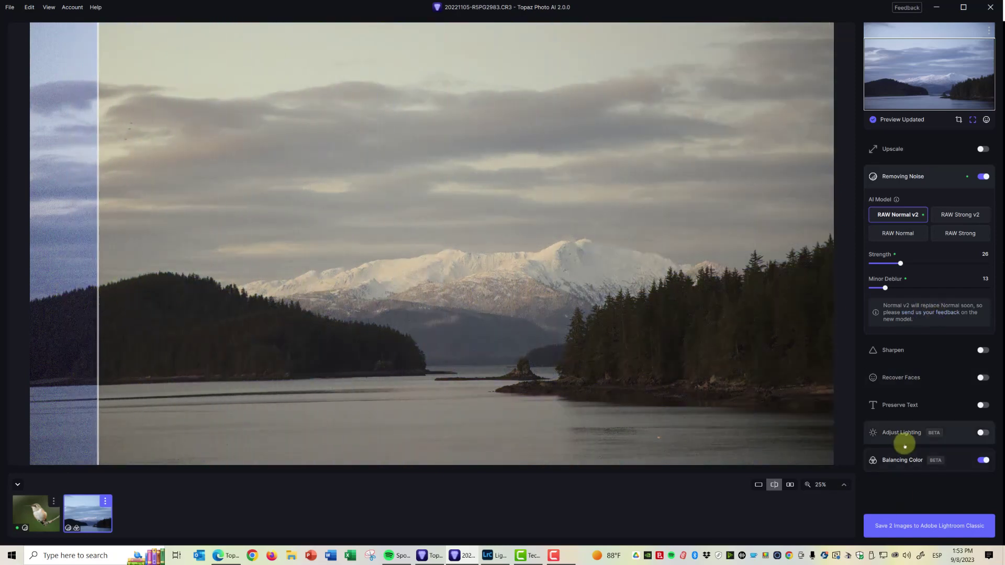
{"action": "left_click", "coordinate": [896, 460]}
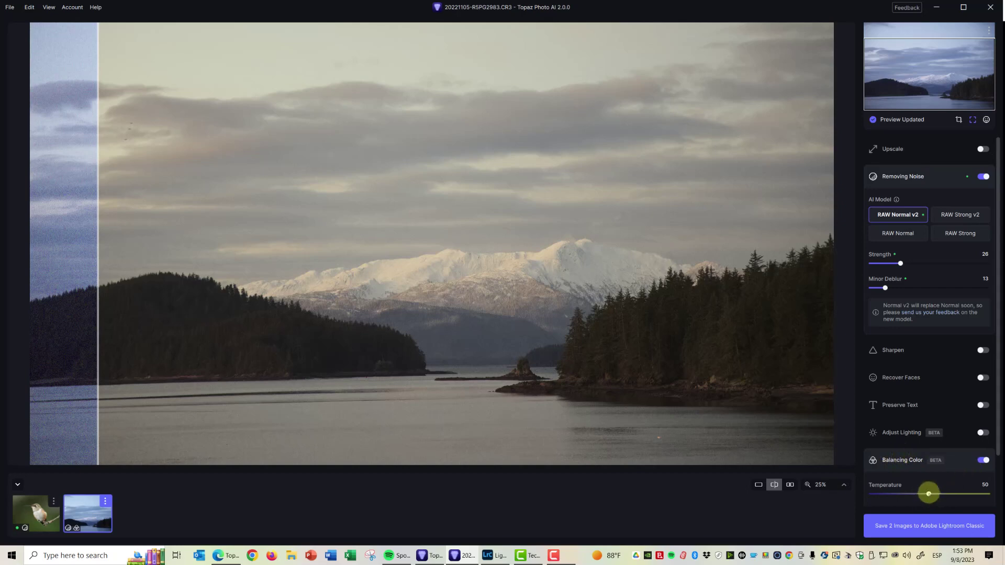
Lower the lake photo's colour-balance temperature from 50 to 40 and compare with the original
{"action": "left_click_drag", "start_coordinate": [929, 494], "coordinate": [920, 495]}
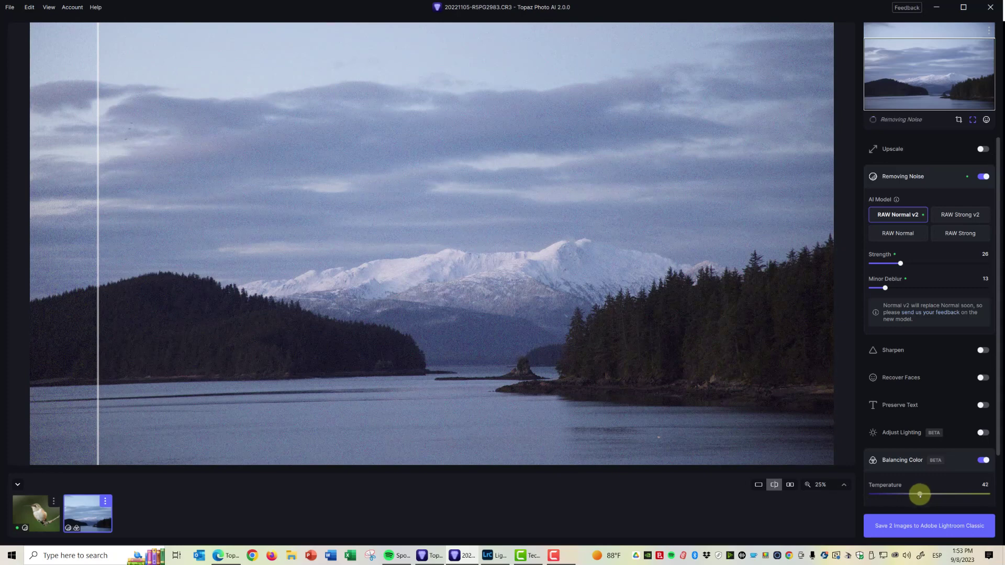
{"action": "left_click_drag", "start_coordinate": [920, 495], "coordinate": [917, 494]}
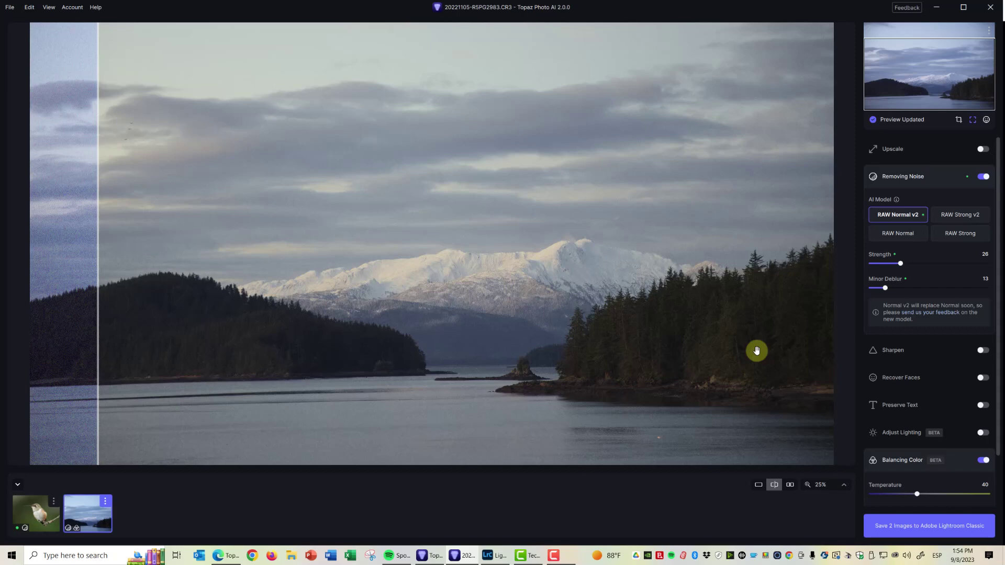
{"action": "mouse_move", "coordinate": [96, 220]}
{"action": "left_mouse_down"}
{"action": "mouse_move", "coordinate": [669, 278]}
{"action": "mouse_move", "coordinate": [68, 226]}
{"action": "mouse_move", "coordinate": [815, 283]}
{"action": "mouse_move", "coordinate": [144, 227]}
{"action": "mouse_move", "coordinate": [20, 238]}
{"action": "left_mouse_up"}
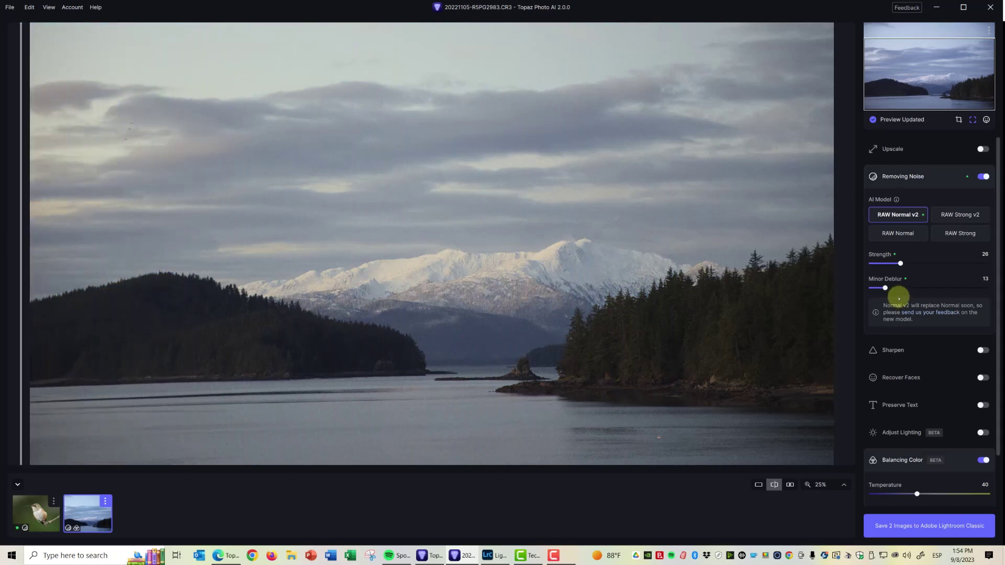